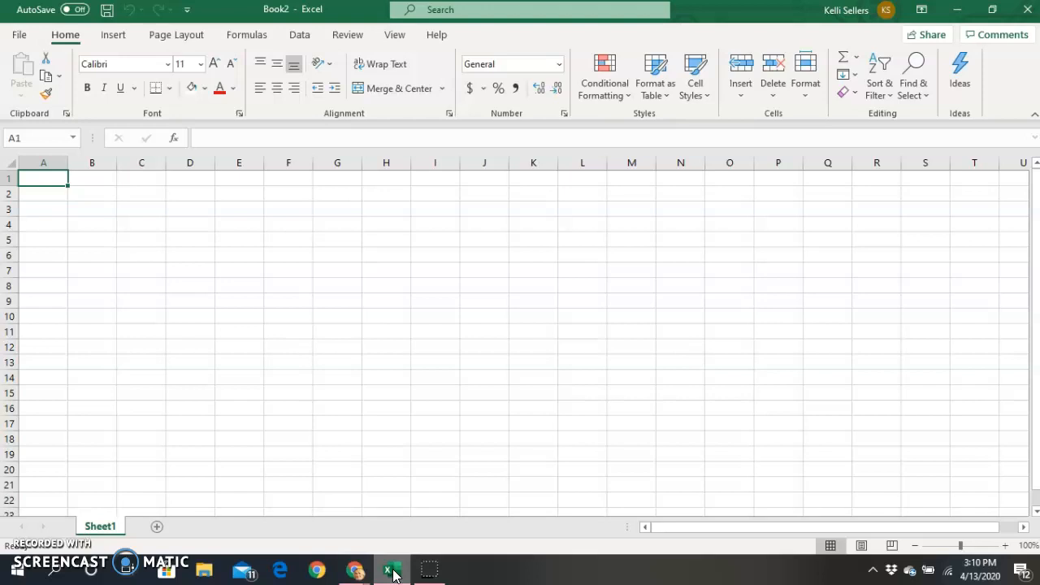
Enter the business name, the owner line and 'Balance Sheet - as of June 2021' in A1:A3.
{"action": "type", "text": "akes"}
{"action": "key", "text": "Return"}
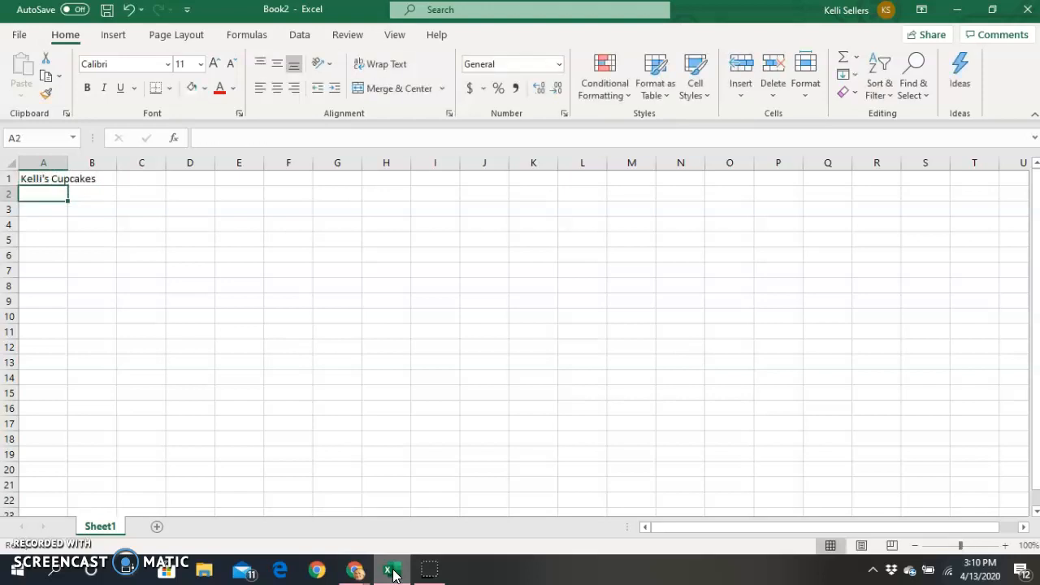
{"action": "type", "text": "O"}
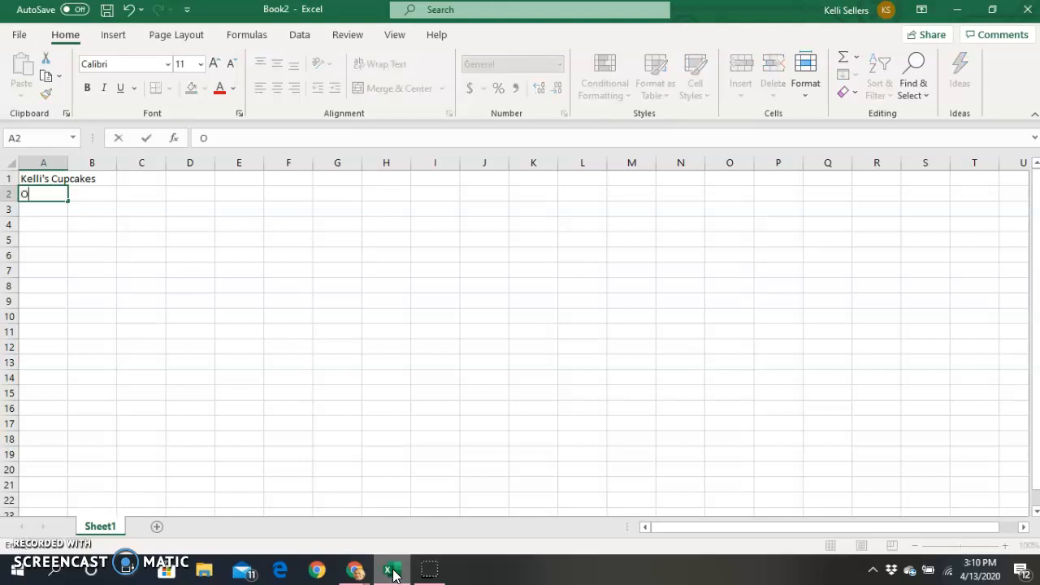
{"action": "key", "text": "Return"}
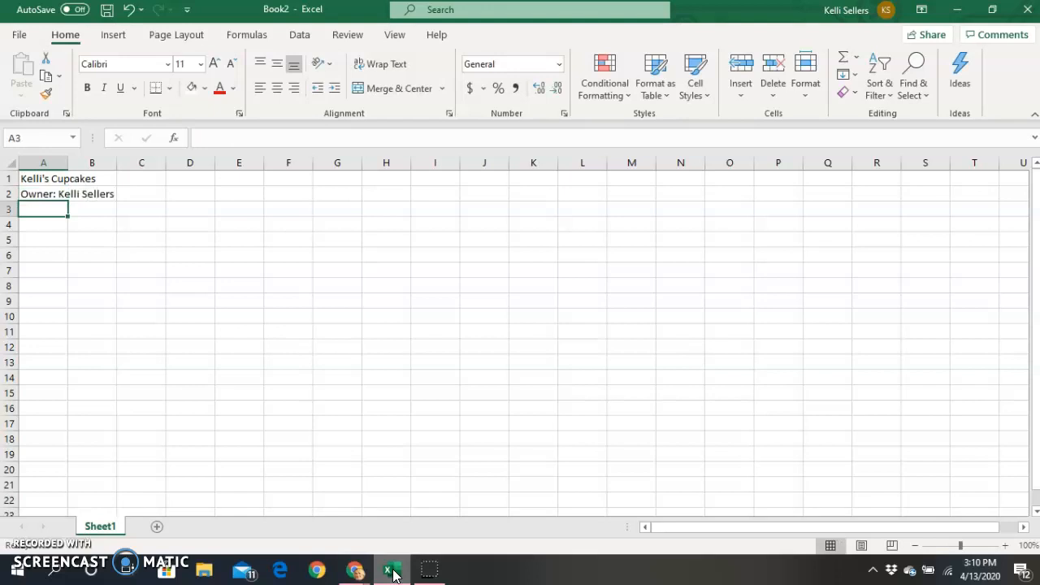
{"action": "type", "text": "Balance Sheet - as of June"}
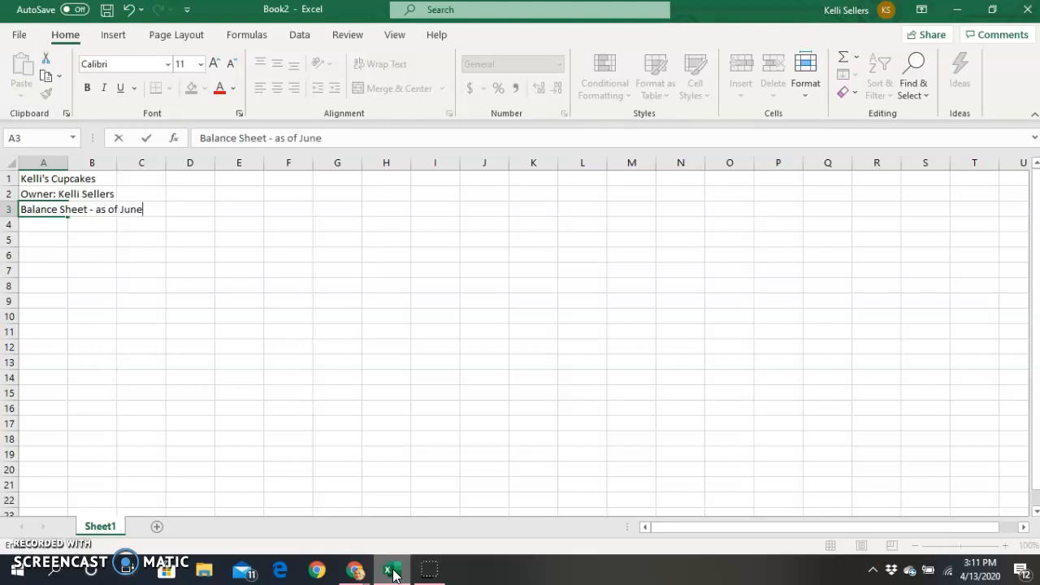
{"action": "type", "text": " 2021"}
{"action": "key", "text": "Return"}
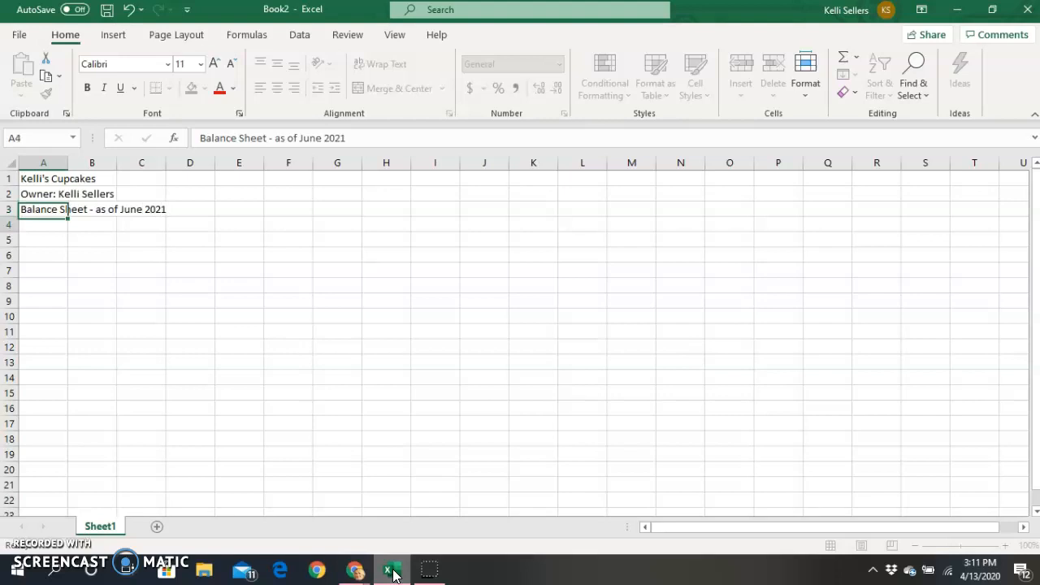
{"action": "key", "text": "Return"}
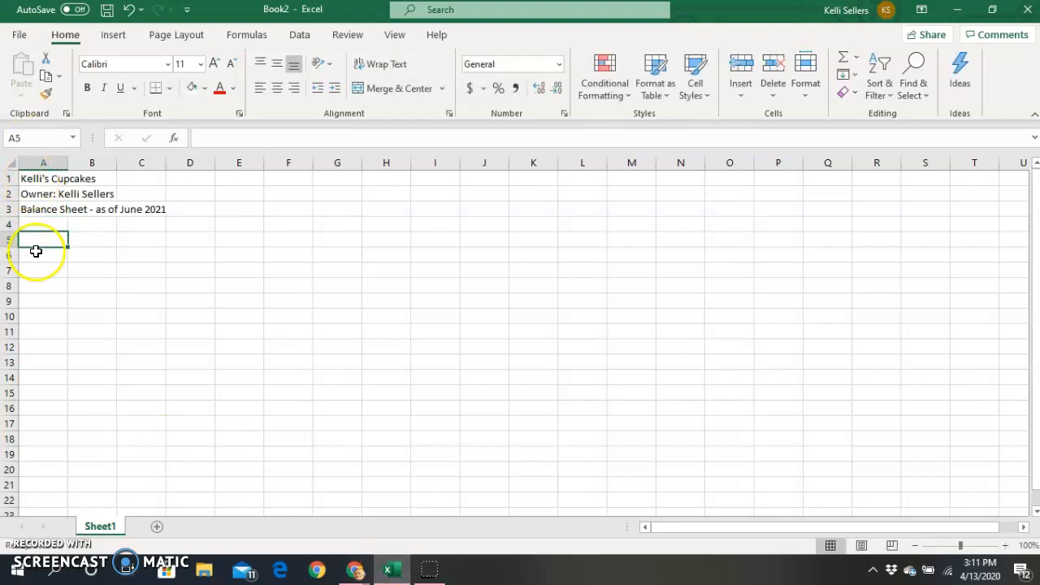
Type the Assets heading in A5 and Cash with amount 481 in row 6.
{"action": "type", "text": "Assets"}
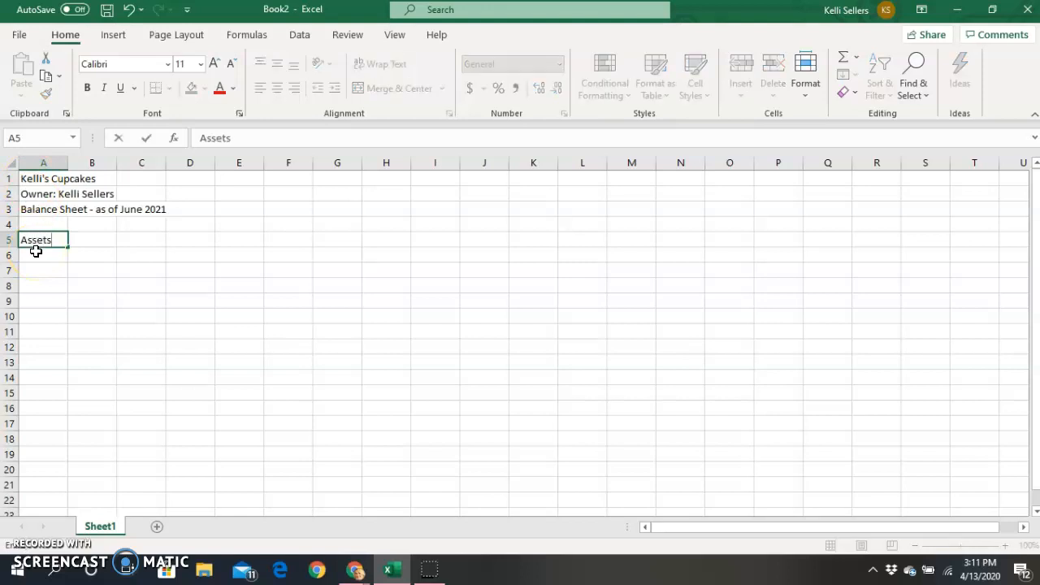
{"action": "key", "text": "Return"}
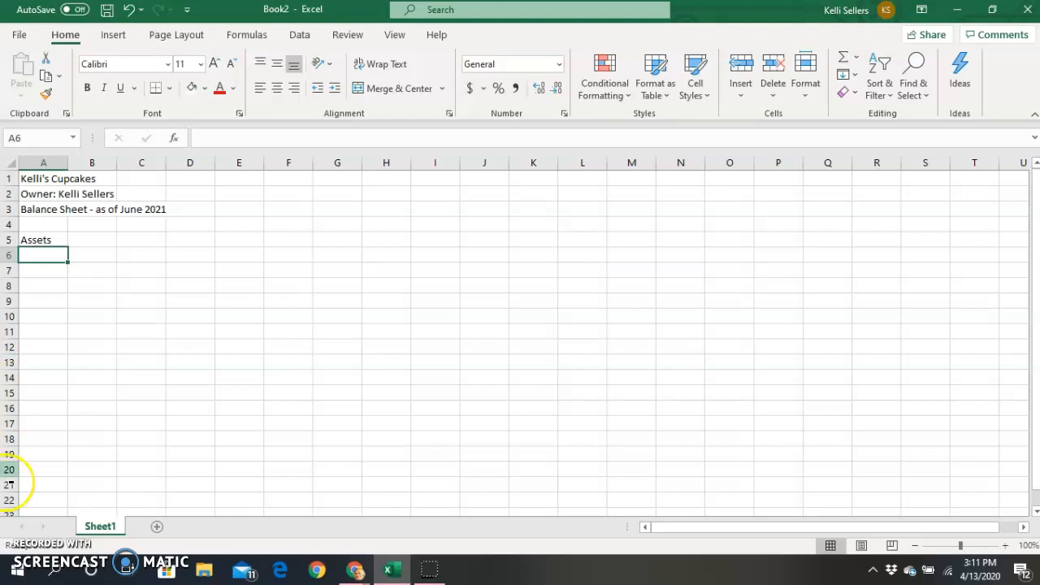
{"action": "type", "text": "Cash"}
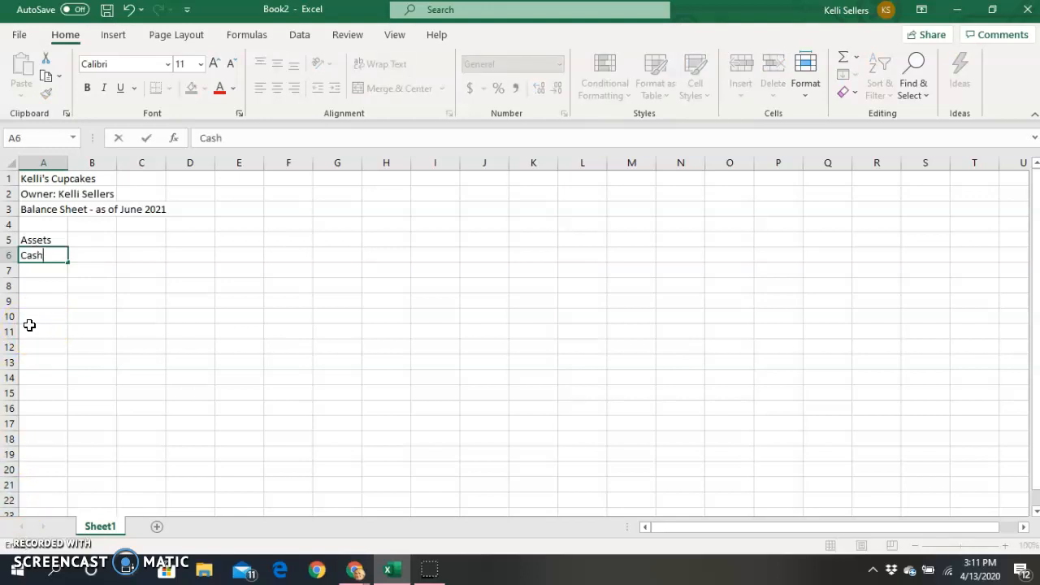
{"action": "key", "text": "Tab"}
{"action": "type", "text": "4"}
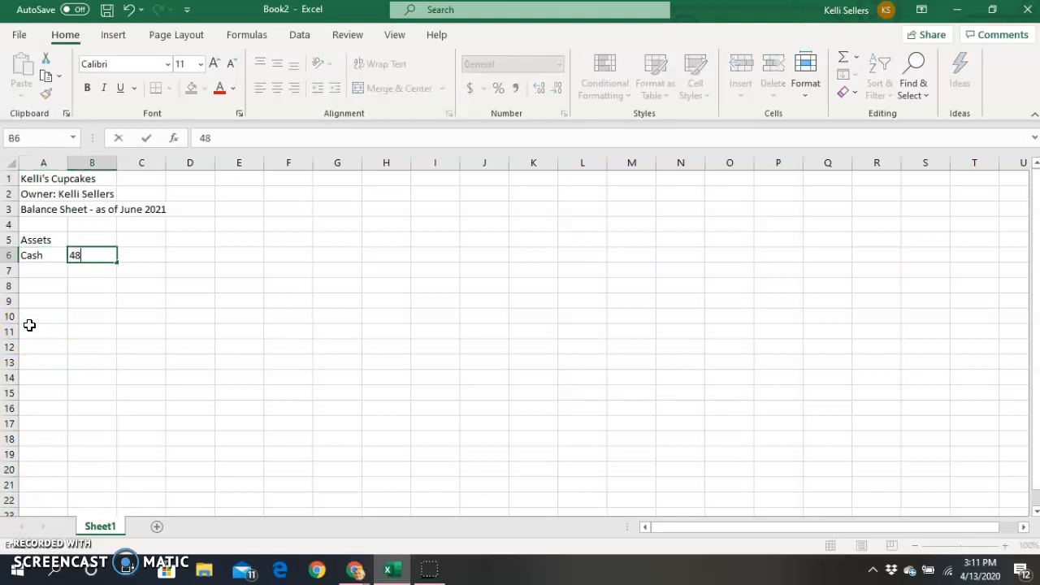
{"action": "key", "text": "Return"}
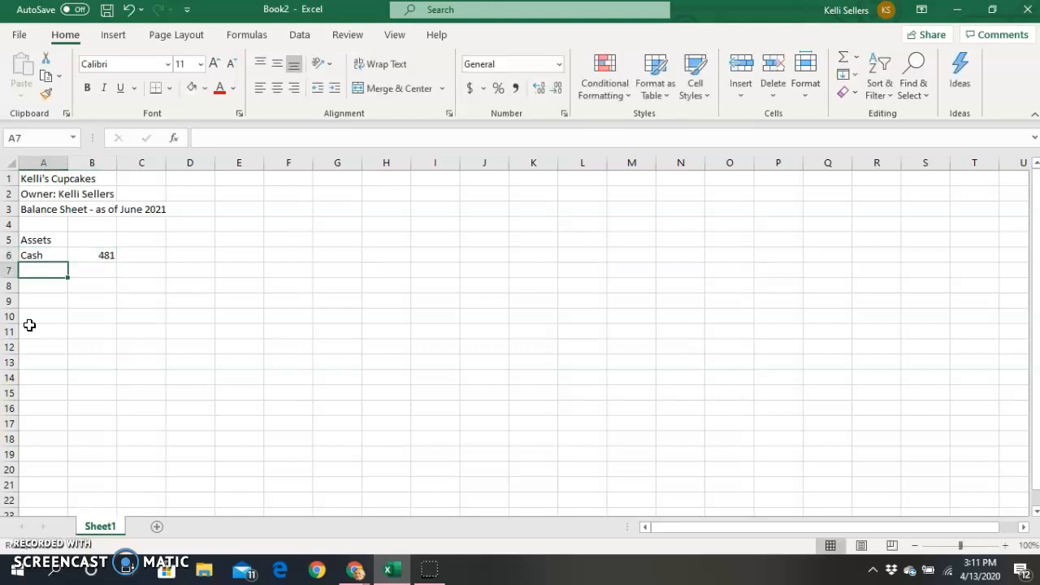
Add Marketable Securities with amount 1346 in row 7.
{"action": "type", "text": "Narje"}
{"action": "key", "text": "BackSpace"}
{"action": "key", "text": "BackSpace"}
{"action": "key", "text": "BackSpace"}
{"action": "key", "text": "BackSpace"}
{"action": "key", "text": "BackSpace"}
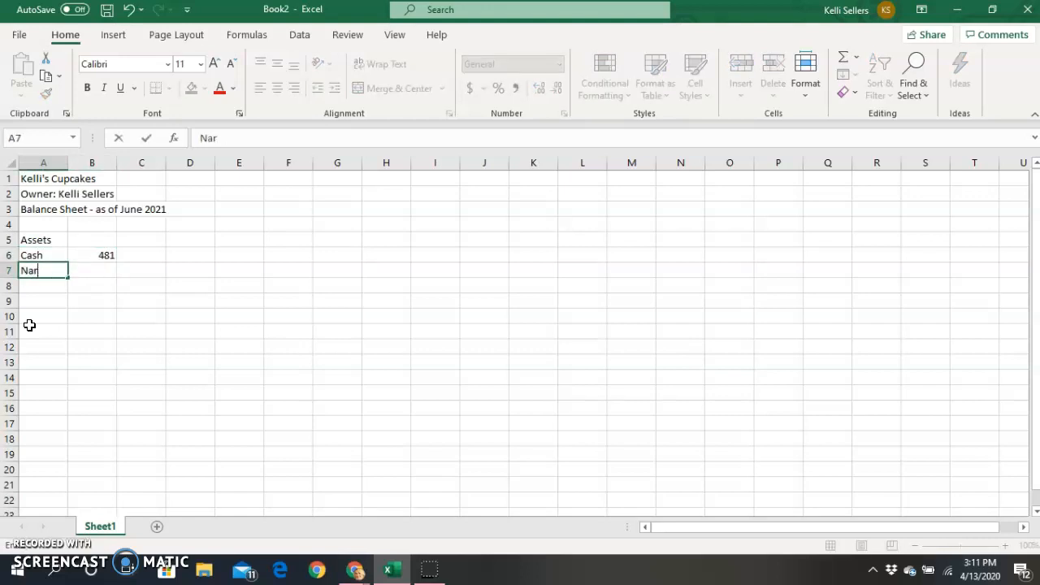
{"action": "type", "text": "Marketable Securities"}
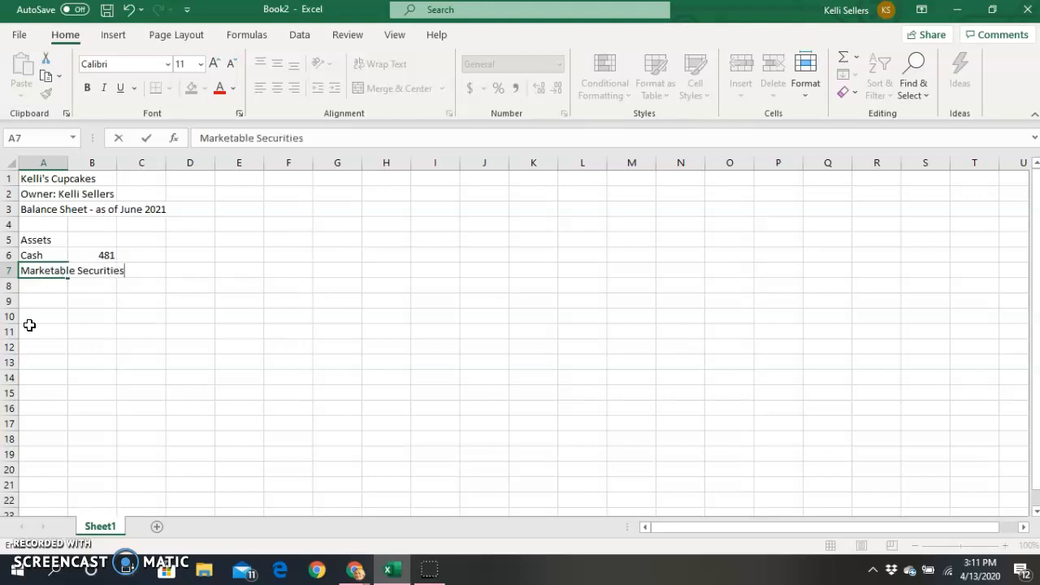
{"action": "key", "text": "Tab"}
{"action": "type", "text": "1"}
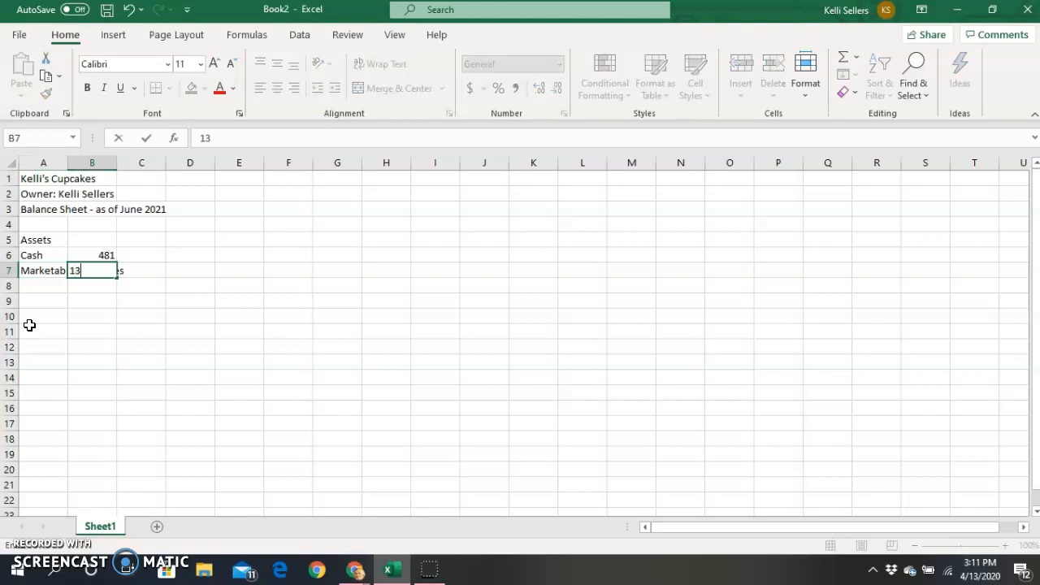
{"action": "type", "text": "346"}
{"action": "left_click", "coordinate": [77, 348]}
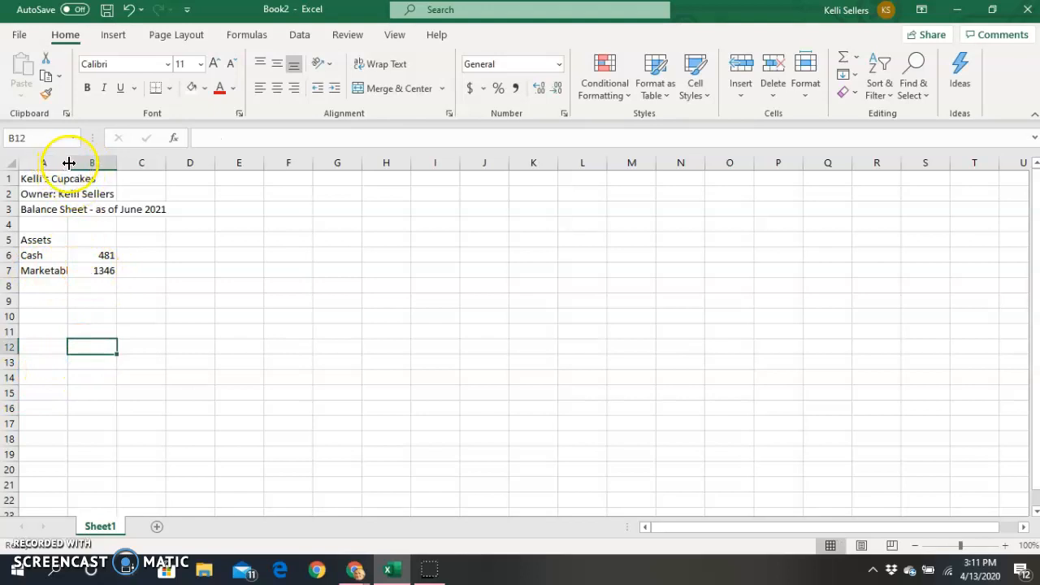
{"action": "left_click", "coordinate": [52, 271]}
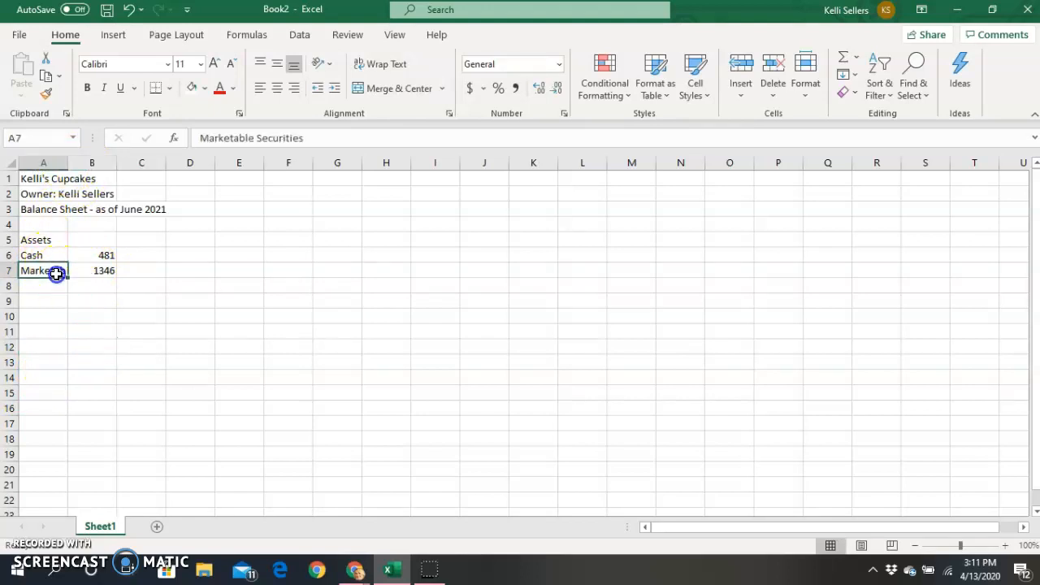
Autofit column A, then add assets 1677, 2936, 172, 58 and a Total Current Assets label.
{"action": "double_click", "coordinate": [69, 163]}
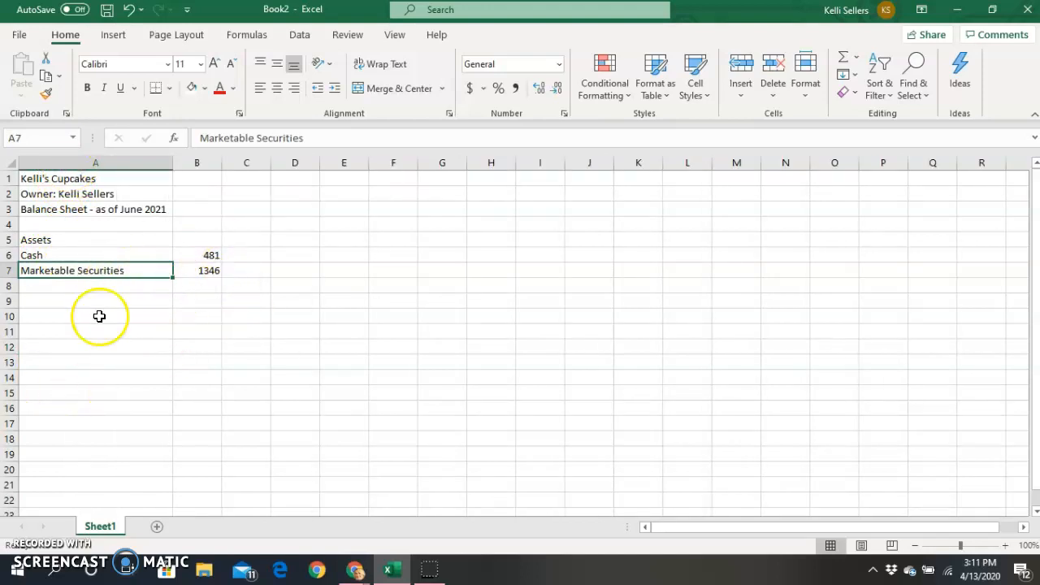
{"action": "left_click", "coordinate": [90, 286]}
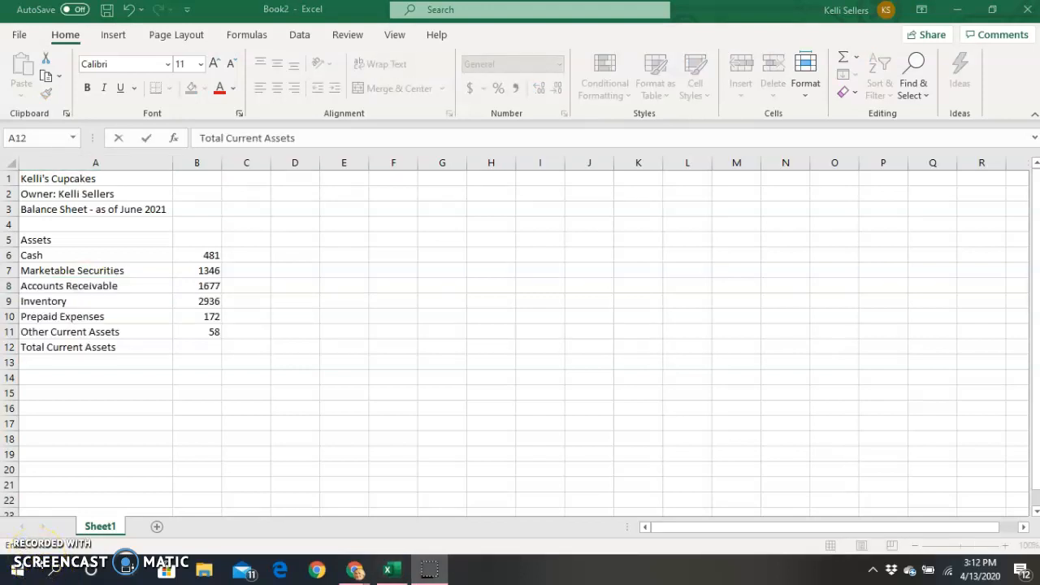
{"action": "left_click", "coordinate": [196, 350]}
{"action": "left_click", "coordinate": [197, 350]}
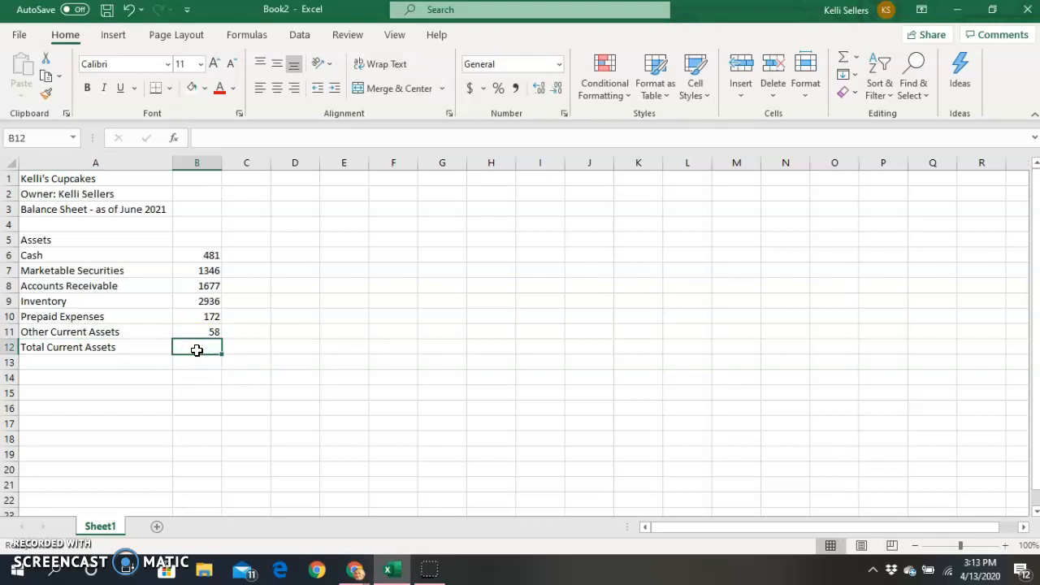
AutoSum B6:B11 into B12 so Total Current Assets shows 6670.
{"action": "left_click", "coordinate": [860, 59]}
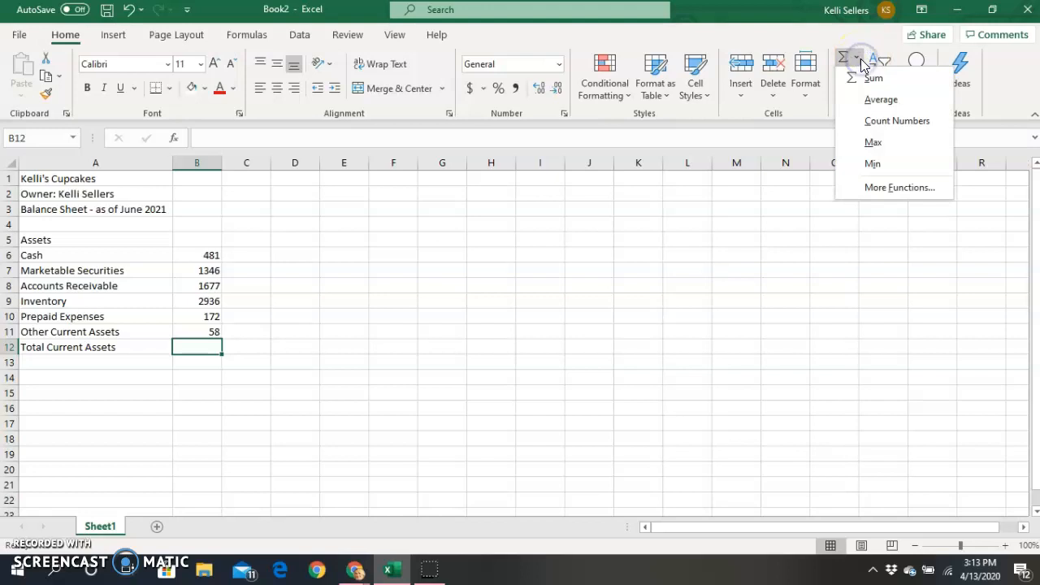
{"action": "left_click", "coordinate": [862, 79]}
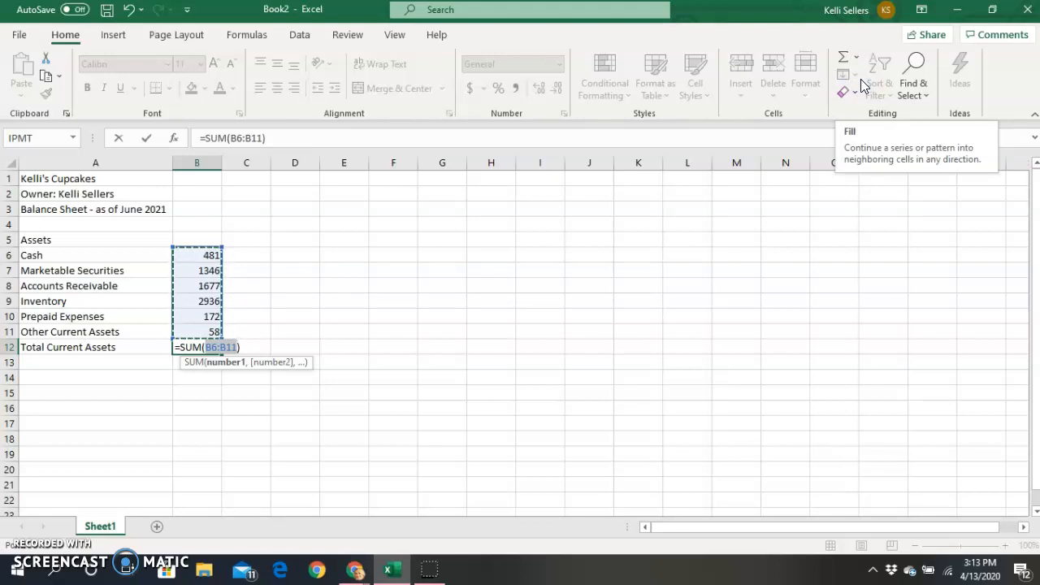
{"action": "key", "text": "Return"}
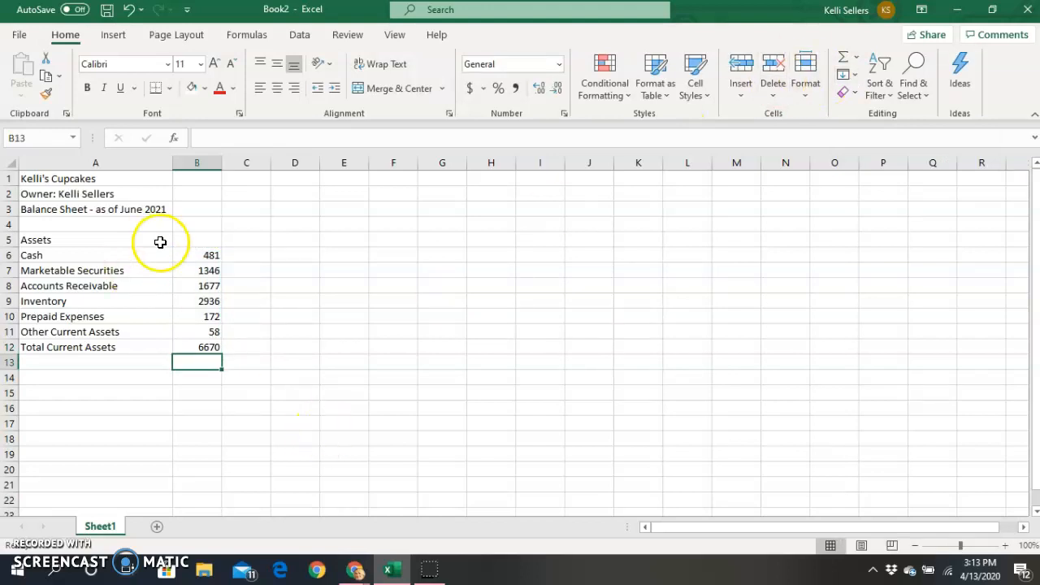
{"action": "left_click_drag", "start_coordinate": [209, 256], "coordinate": [215, 344]}
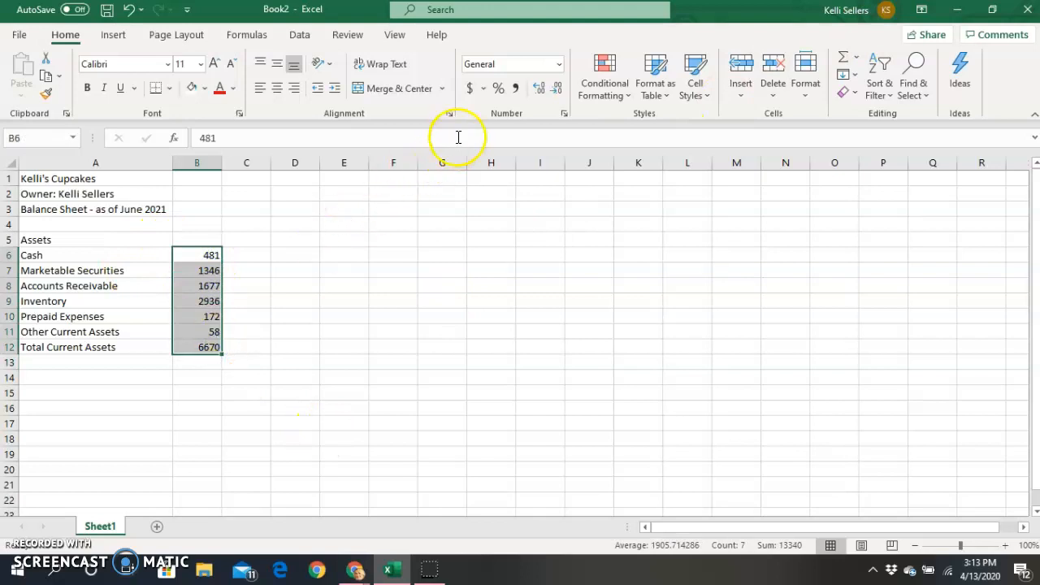
Give the asset amounts Accounting currency format and apply All Borders to A5:B12.
{"action": "left_click", "coordinate": [469, 89]}
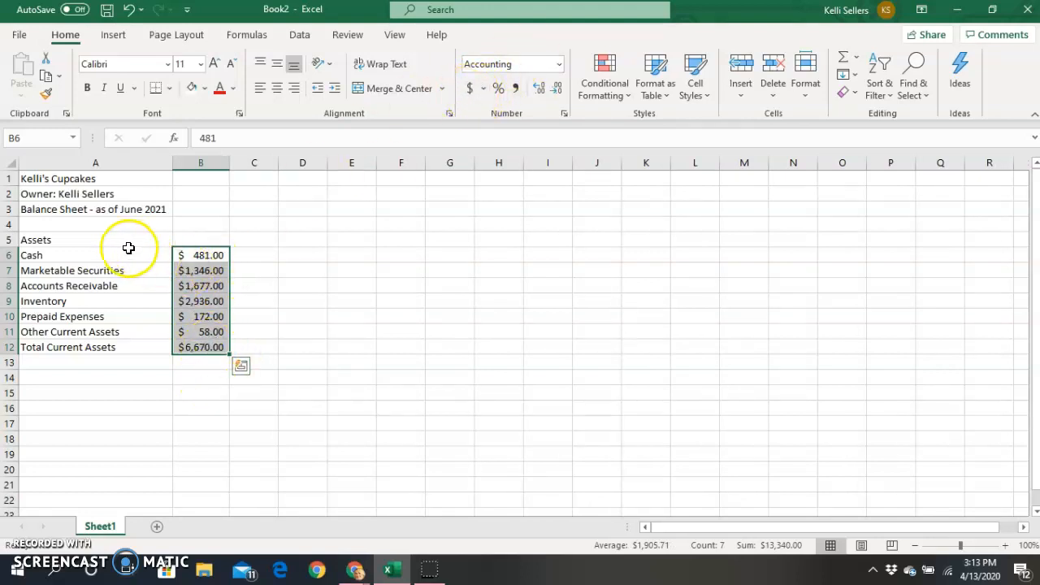
{"action": "left_click_drag", "start_coordinate": [112, 240], "coordinate": [214, 347]}
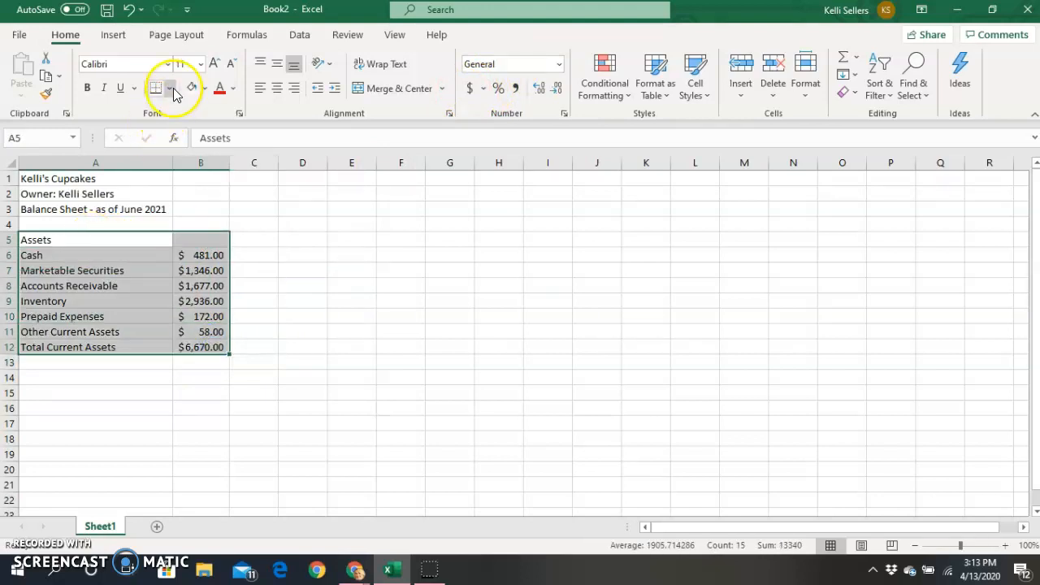
{"action": "left_click", "coordinate": [401, 331]}
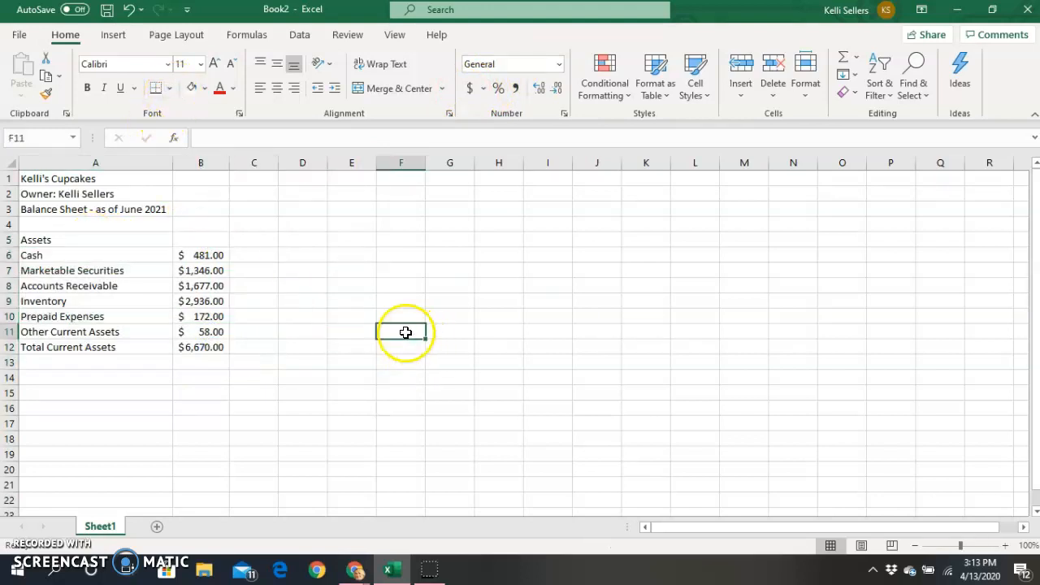
{"action": "left_click", "coordinate": [126, 238]}
{"action": "left_click_drag", "start_coordinate": [126, 240], "coordinate": [203, 348]}
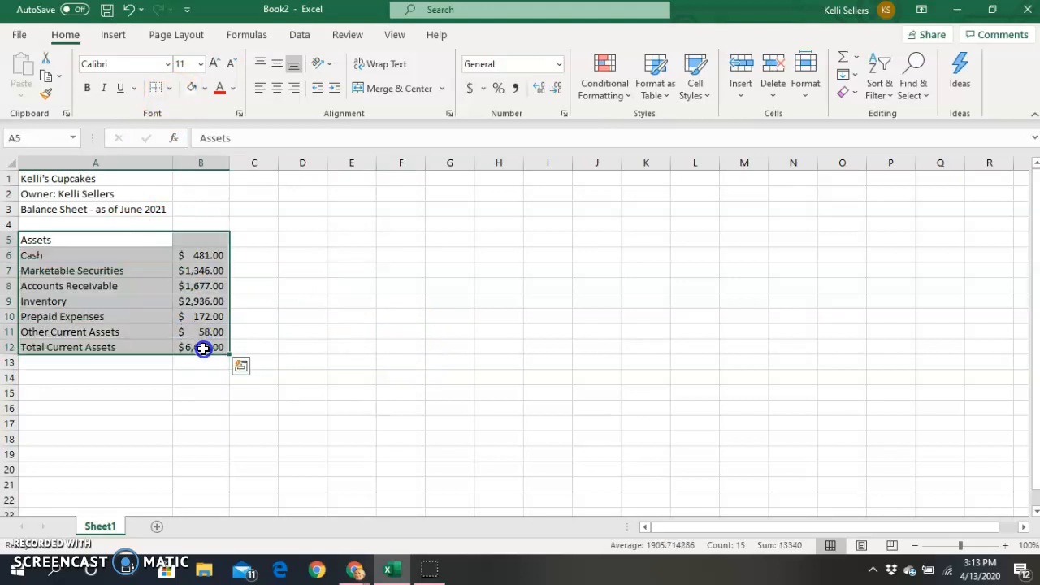
{"action": "left_click", "coordinate": [172, 88]}
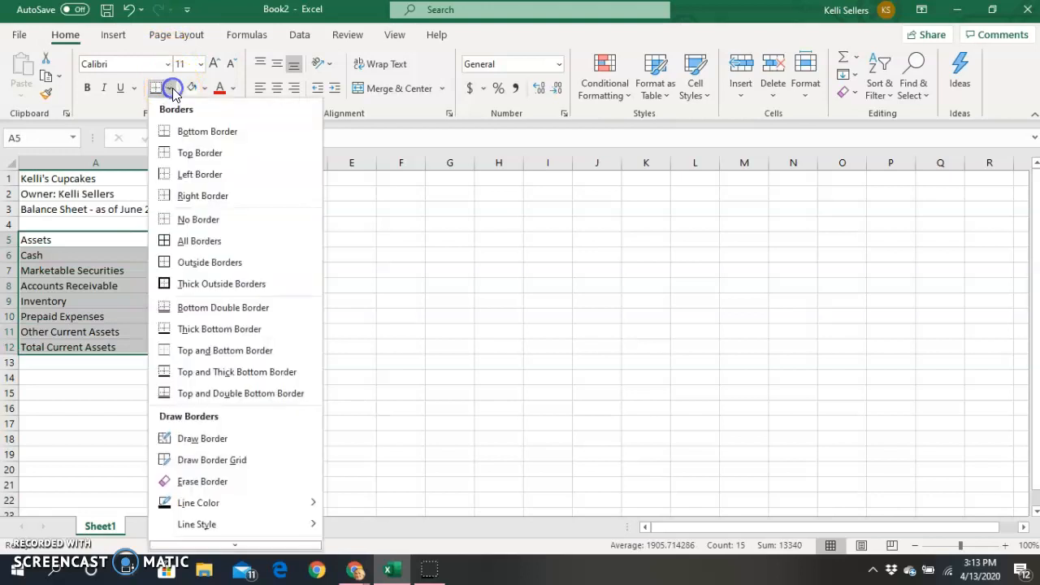
{"action": "left_click", "coordinate": [190, 242]}
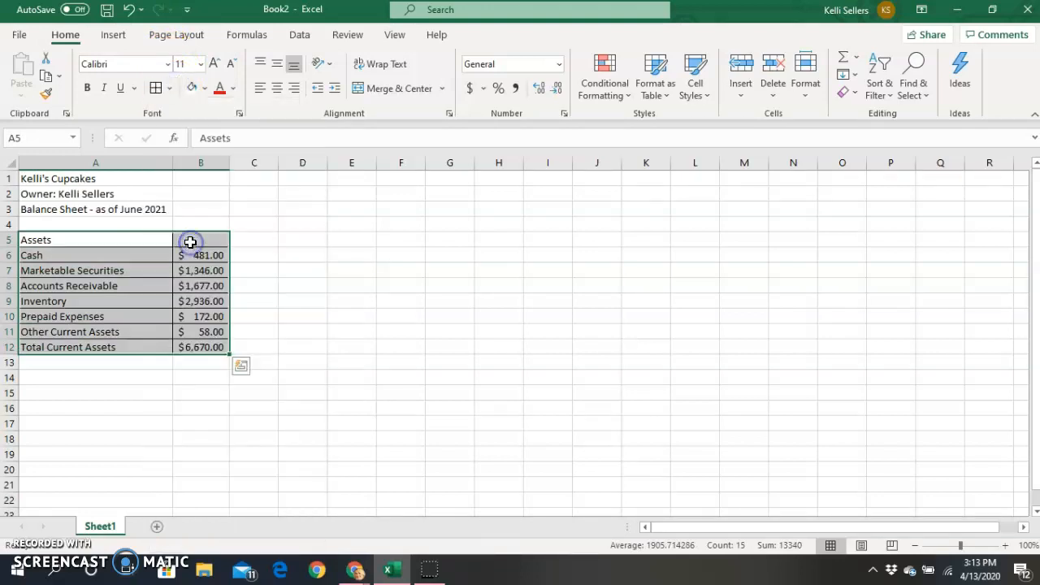
{"action": "left_click", "coordinate": [166, 410]}
{"action": "left_click", "coordinate": [135, 382]}
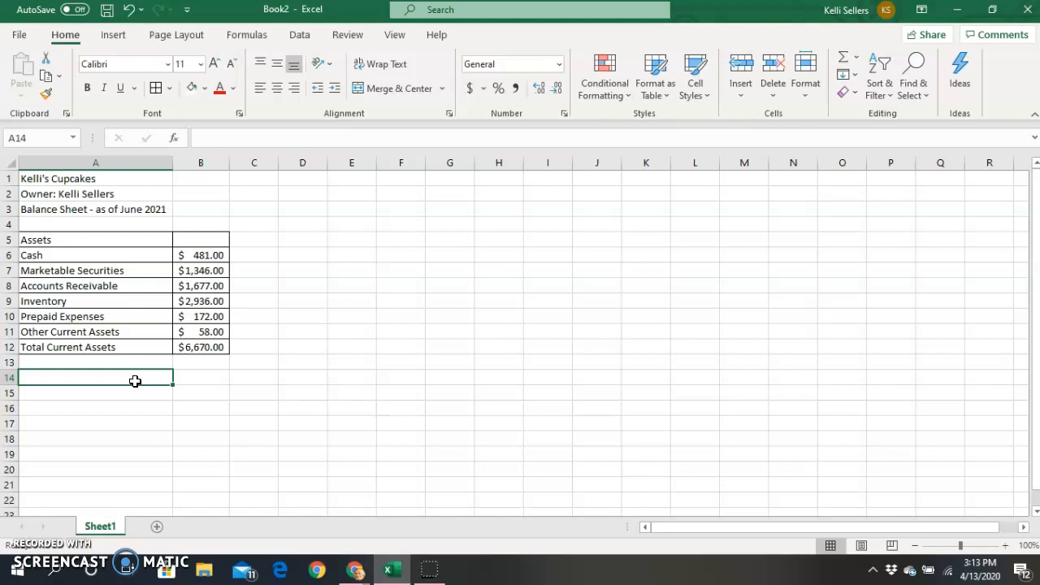
Enter the Liabilities heading in A14 with amounts 625, 1021, 36 and 157 below.
{"action": "type", "text": "Liabi"}
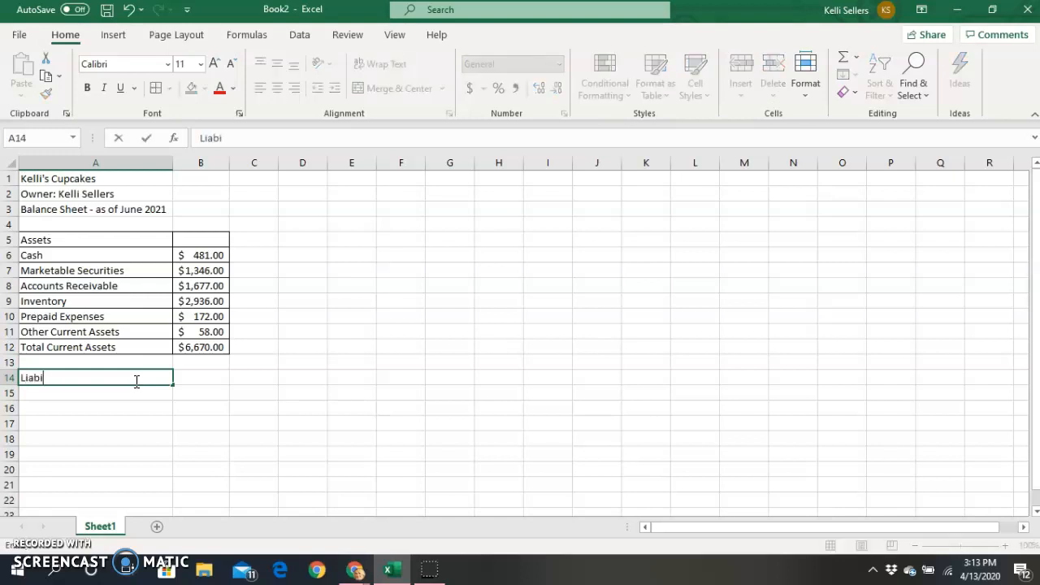
{"action": "type", "text": "litie"}
{"action": "key", "text": "Return"}
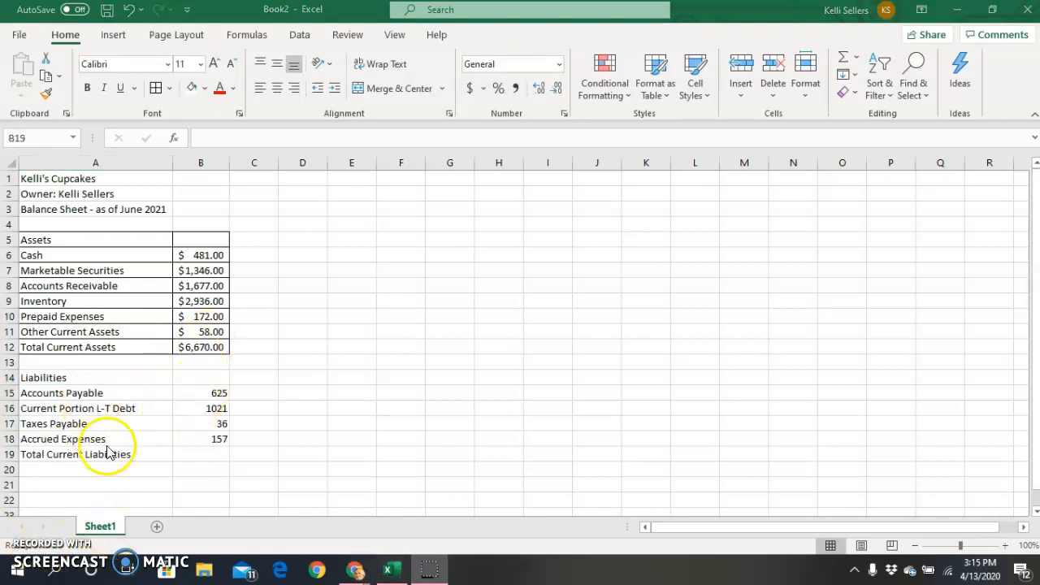
{"action": "left_click", "coordinate": [210, 454]}
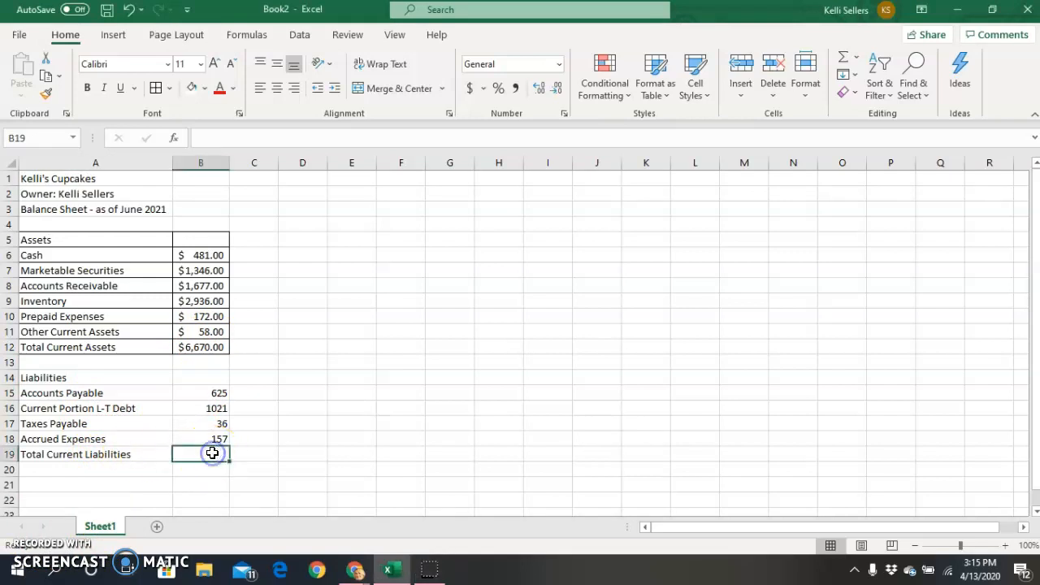
{"action": "left_click", "coordinate": [856, 57]}
Sum the liabilities to $1,839.00 in B19 and format B15:B19 as Accounting.
{"action": "left_click", "coordinate": [861, 77]}
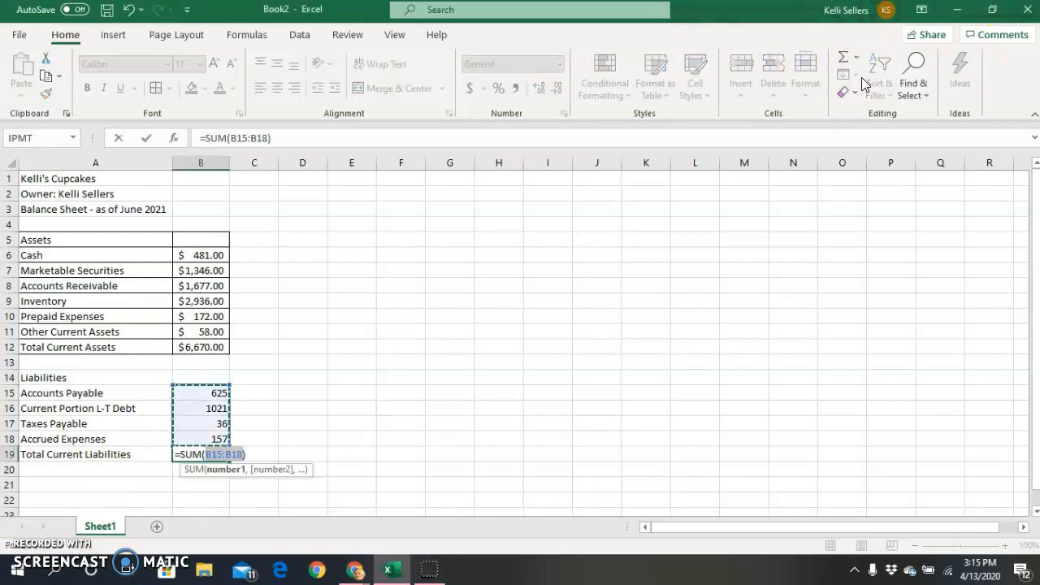
{"action": "key", "text": "Return"}
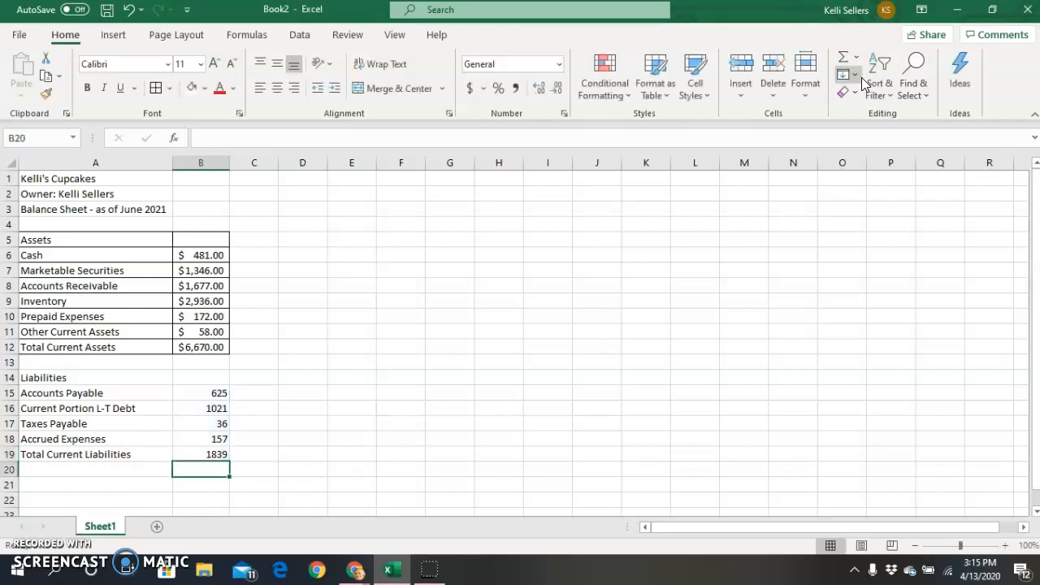
{"action": "left_click_drag", "start_coordinate": [216, 393], "coordinate": [208, 455]}
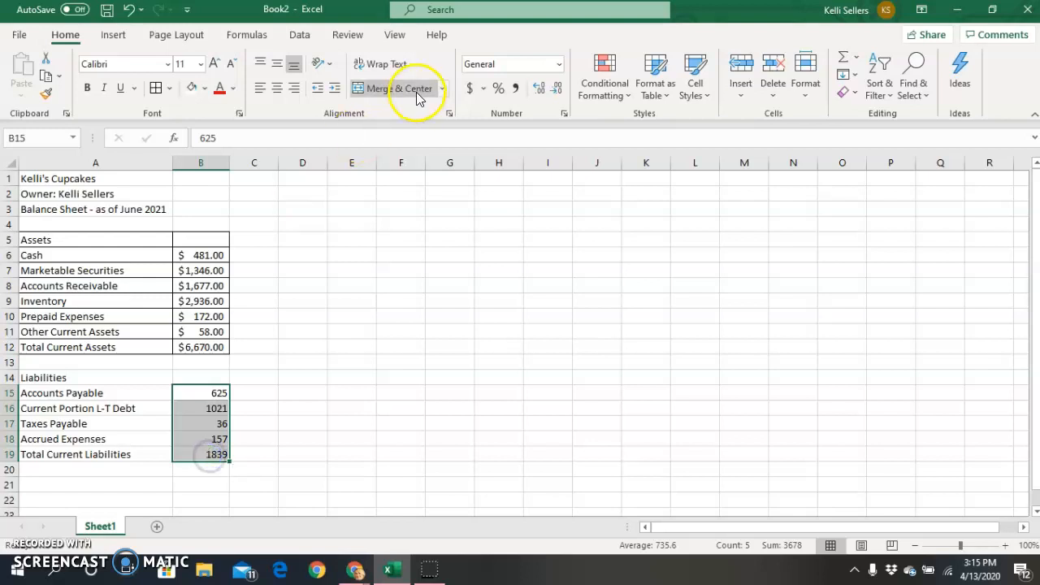
{"action": "left_click", "coordinate": [469, 87]}
Apply All Borders to the Liabilities table A14:B19.
{"action": "left_click_drag", "start_coordinate": [72, 376], "coordinate": [199, 460]}
{"action": "left_click", "coordinate": [155, 88]}
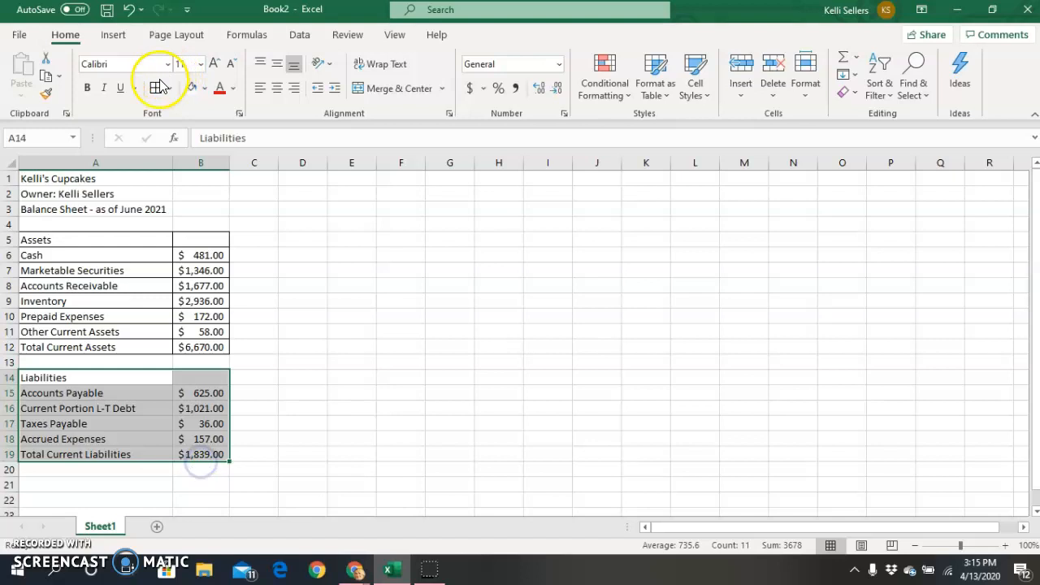
{"action": "left_click", "coordinate": [46, 487]}
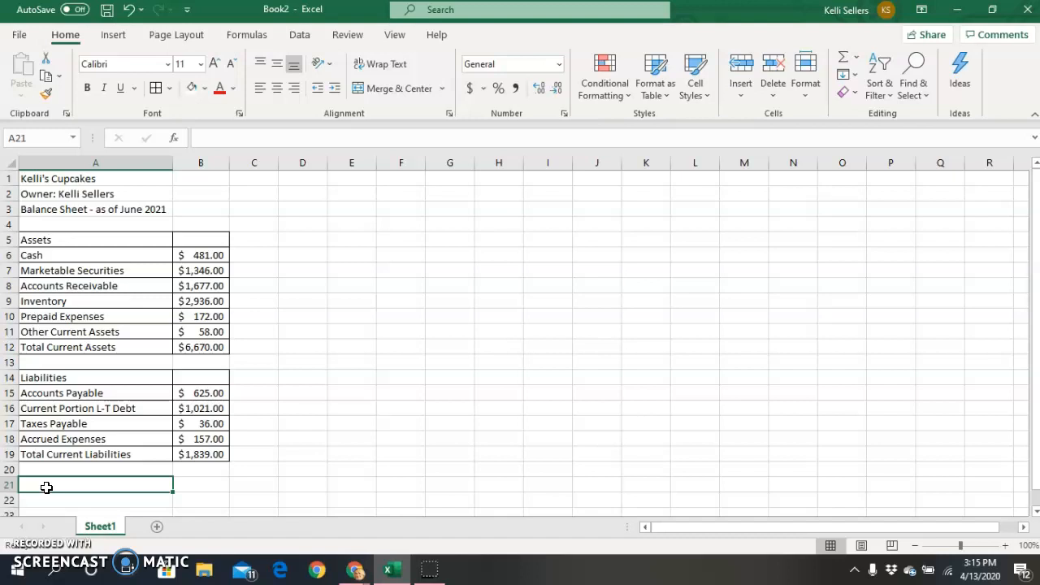
Enter the Owner's Equity heading with Common Stock 194, Retained Earnings 4009 and total 4203.
{"action": "type", "text": "Owne"}
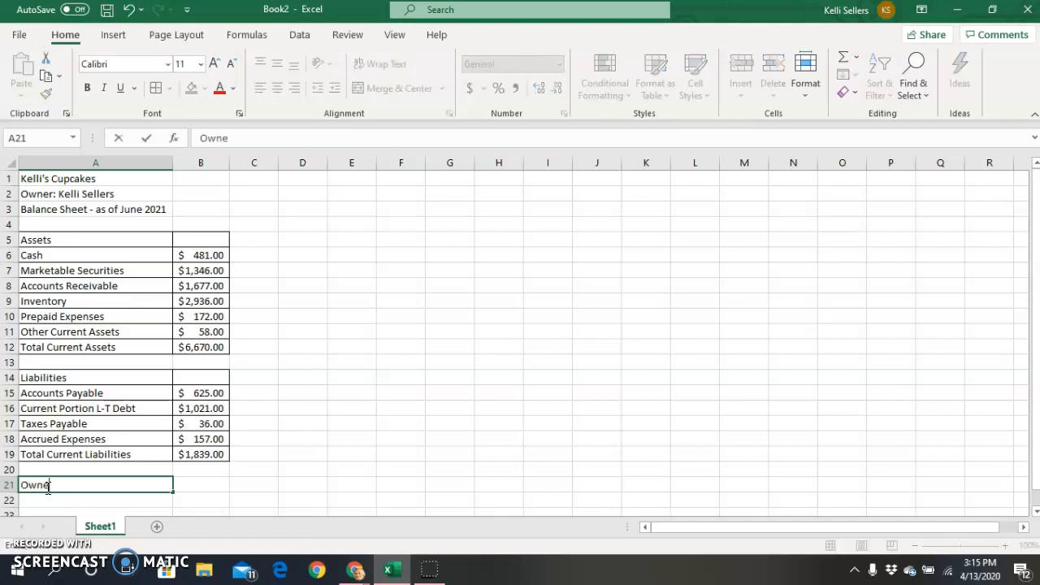
{"action": "key", "text": "BackSpace"}
{"action": "key", "text": "BackSpace"}
{"action": "key", "text": "BackSpace"}
{"action": "type", "text": "quity"}
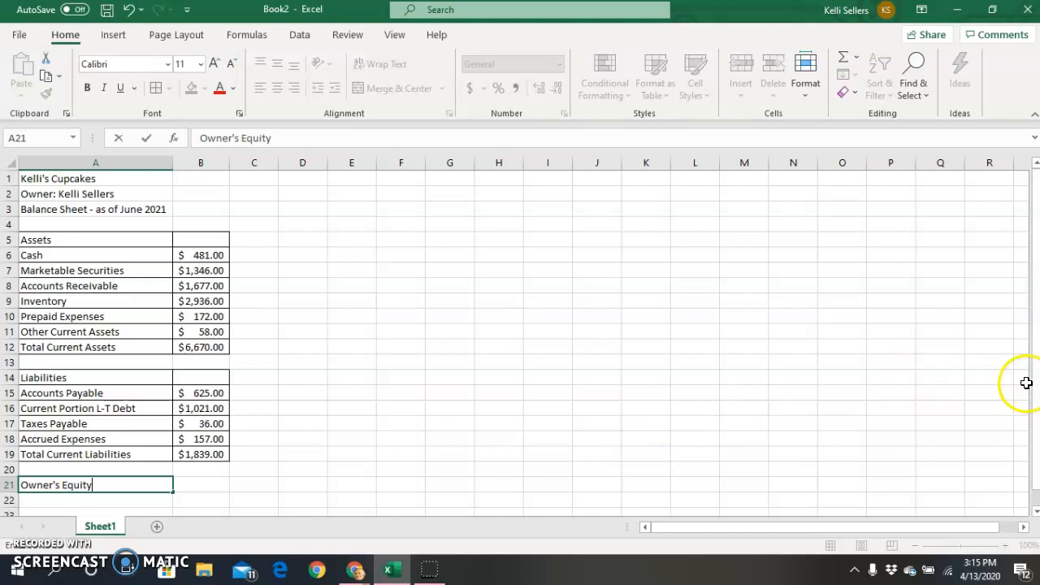
{"action": "scroll", "coordinate": [1035, 390], "scroll_direction": "down", "scroll_amount": 1}
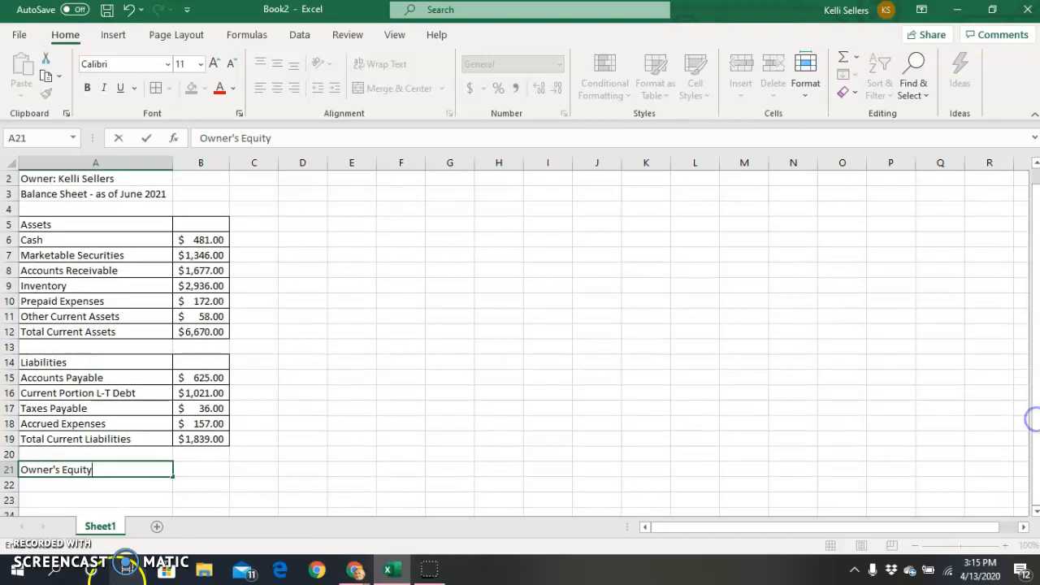
{"action": "left_click", "coordinate": [125, 485]}
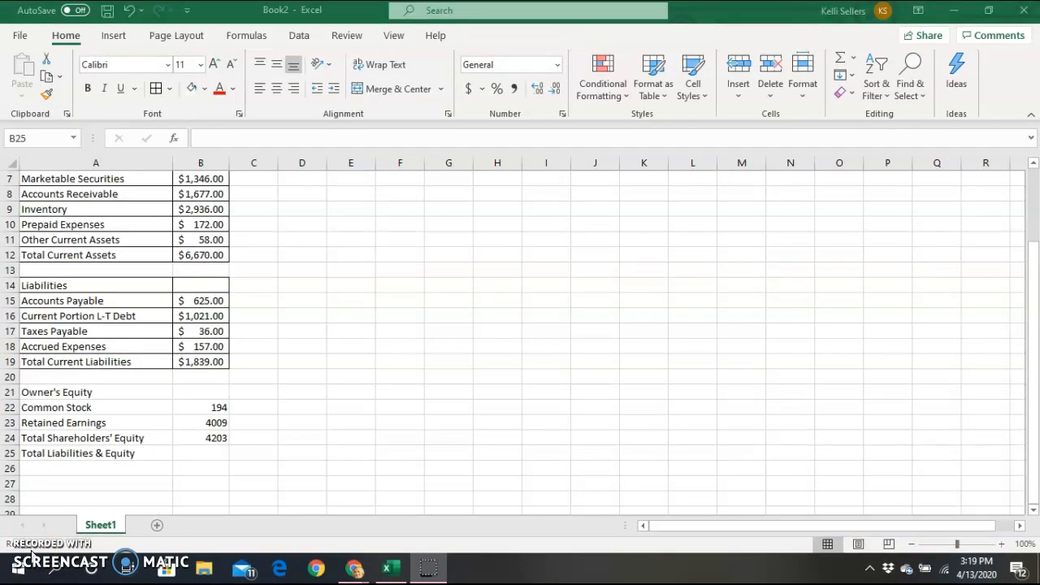
{"action": "left_click", "coordinate": [203, 452]}
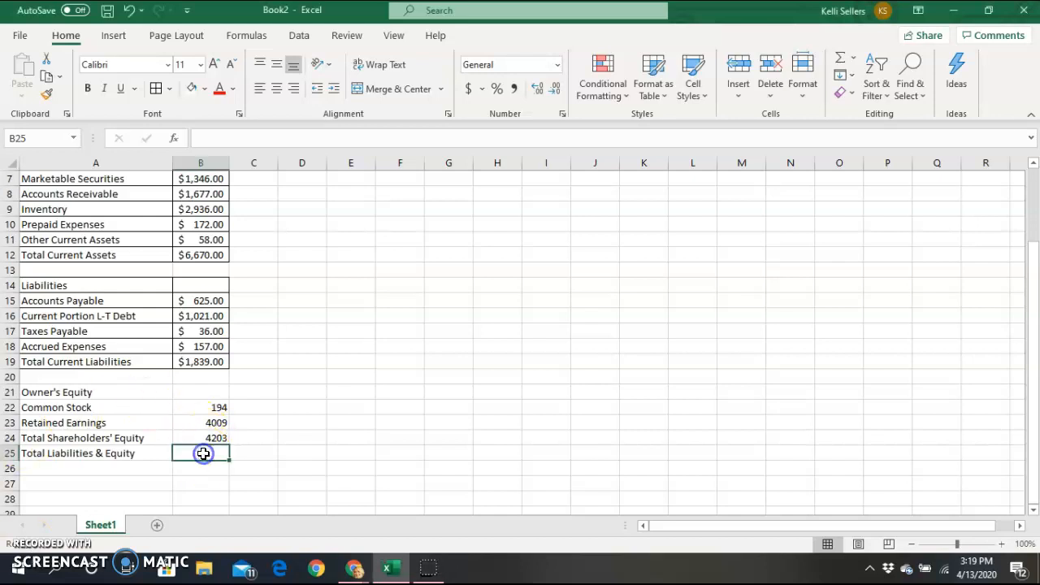
AutoSum Total Liabilities & Equity to $8,406.00 in B25 and format B22:B25 as currency.
{"action": "left_click", "coordinate": [853, 57]}
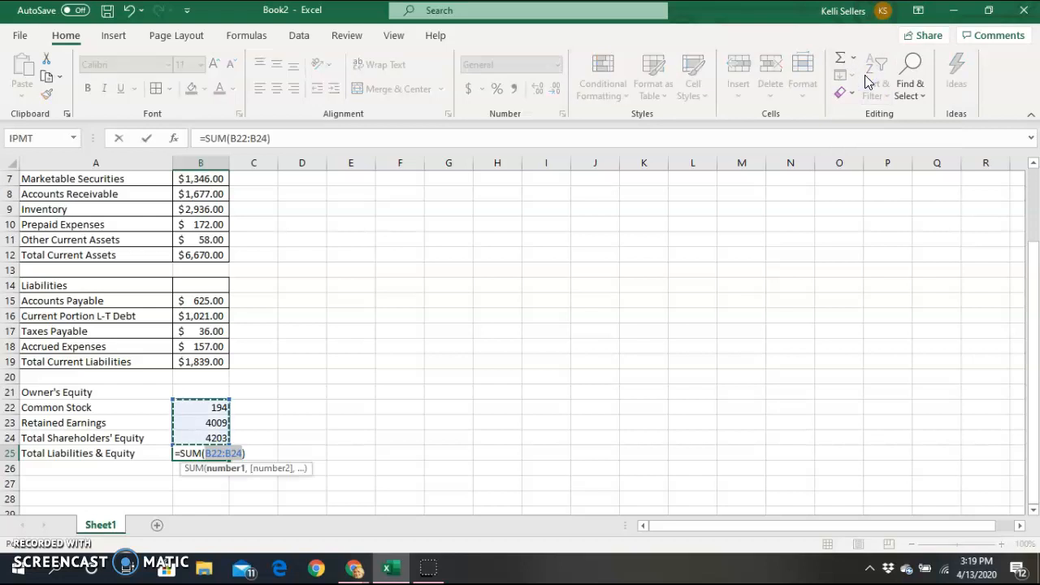
{"action": "key", "text": "Return"}
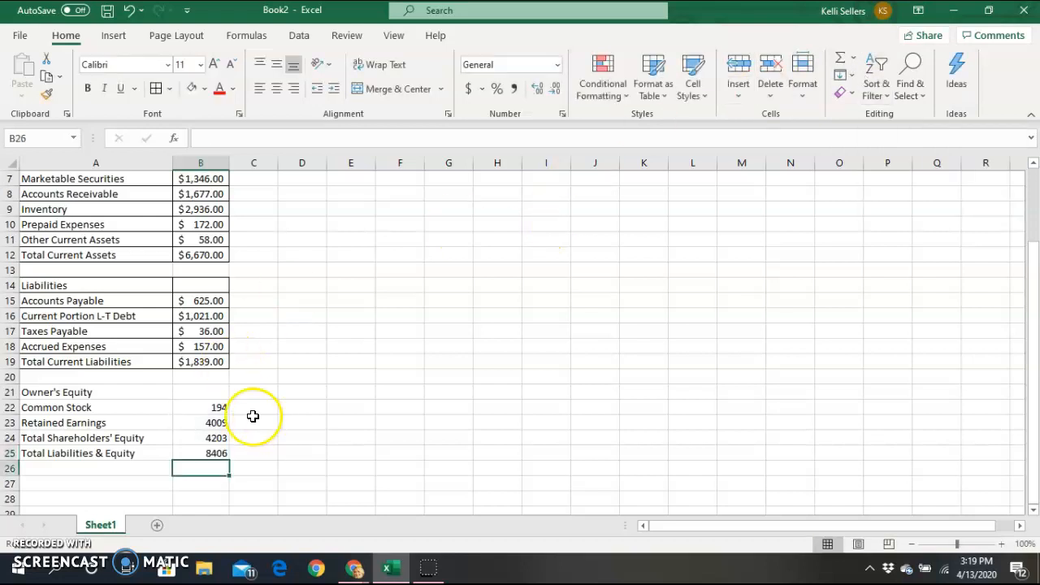
{"action": "left_click", "coordinate": [212, 455]}
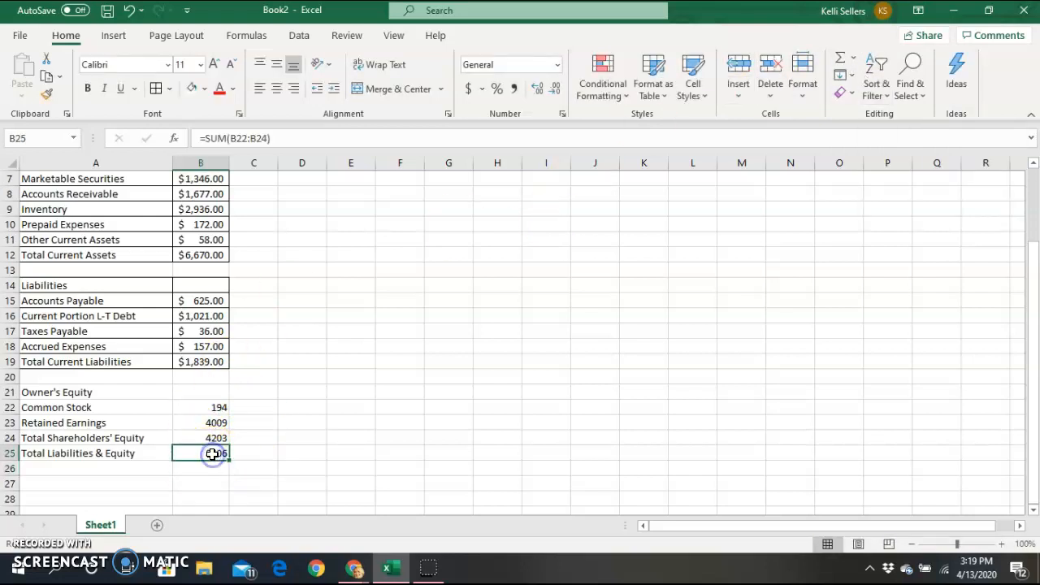
{"action": "left_click_drag", "start_coordinate": [200, 407], "coordinate": [203, 453]}
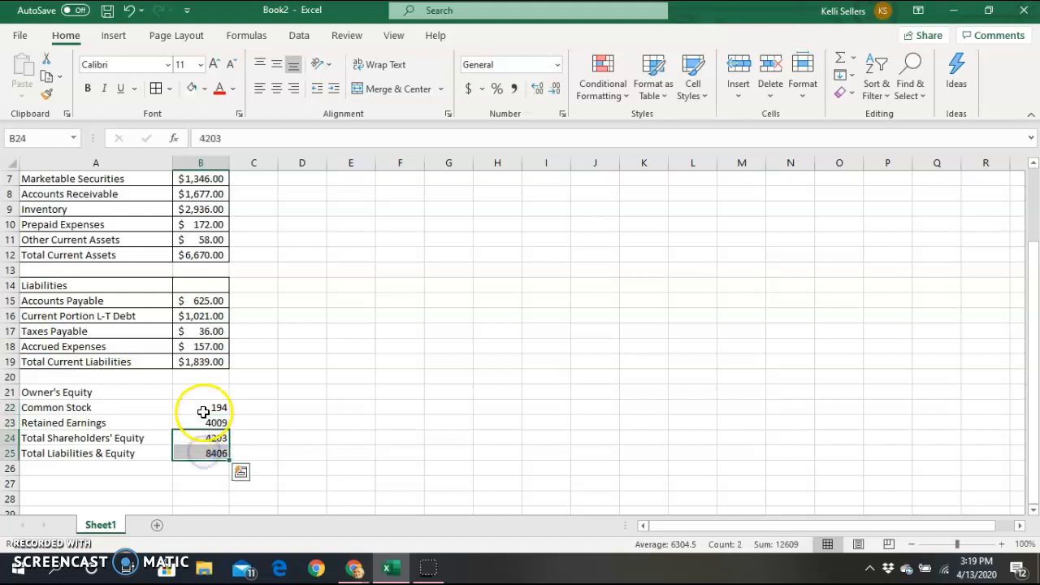
{"action": "left_click", "coordinate": [203, 413]}
{"action": "left_click_drag", "start_coordinate": [203, 413], "coordinate": [207, 451]}
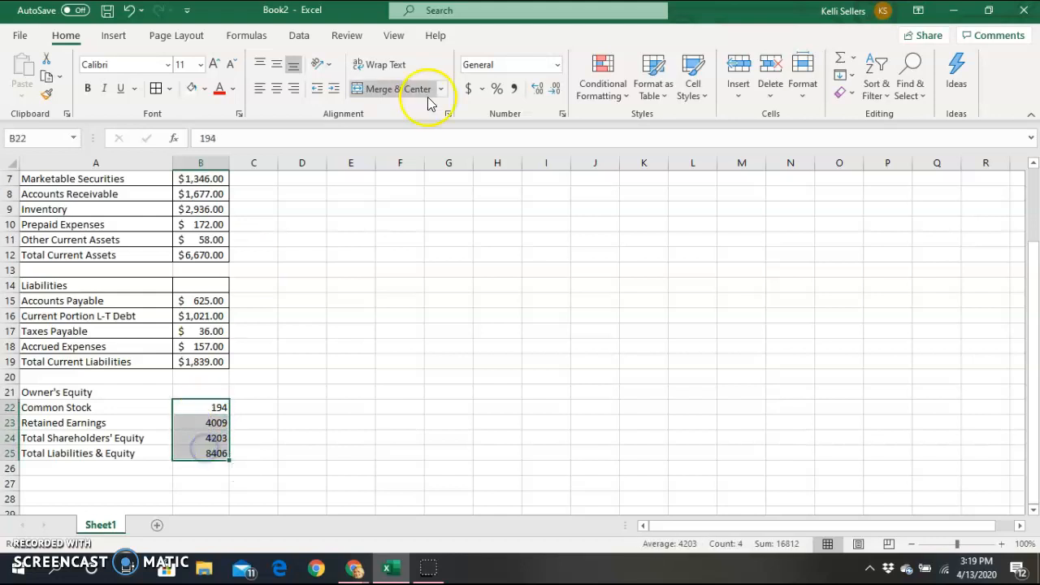
{"action": "left_click", "coordinate": [467, 91]}
{"action": "left_click", "coordinate": [311, 424]}
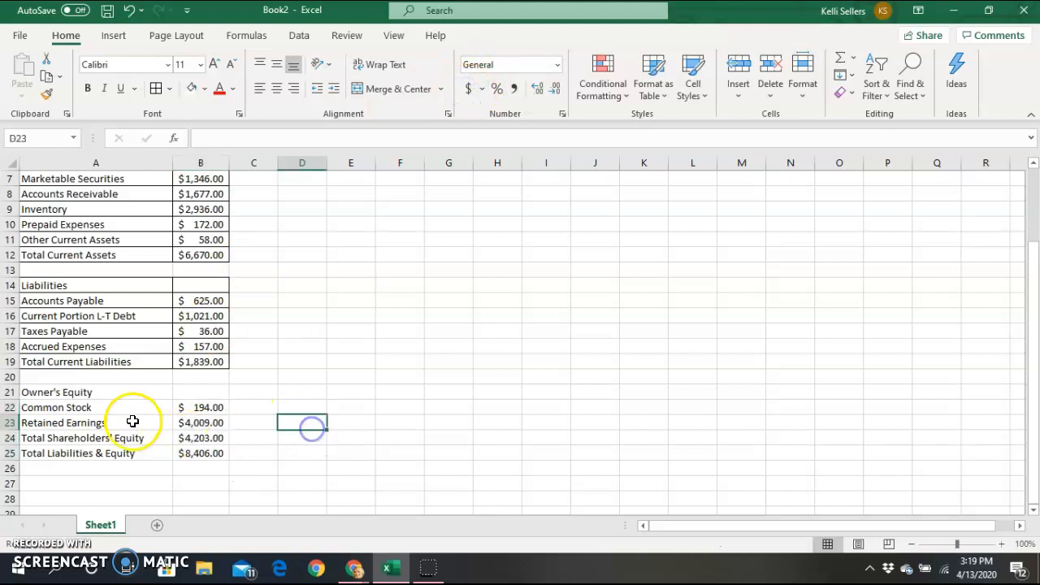
Apply All Borders to the Owner's Equity section A21:B25.
{"action": "left_click_drag", "start_coordinate": [106, 390], "coordinate": [214, 450]}
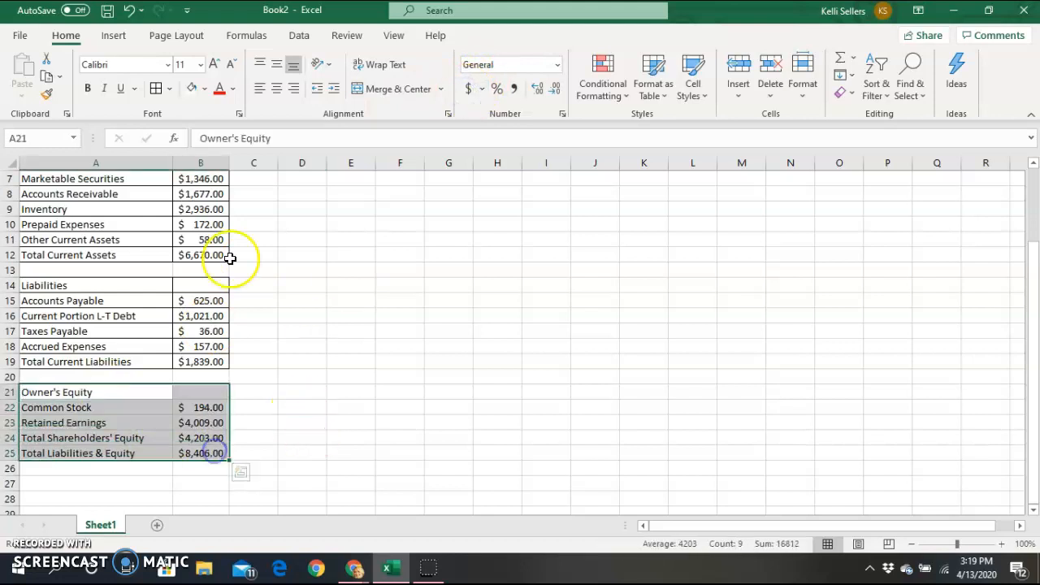
{"action": "left_click", "coordinate": [155, 88]}
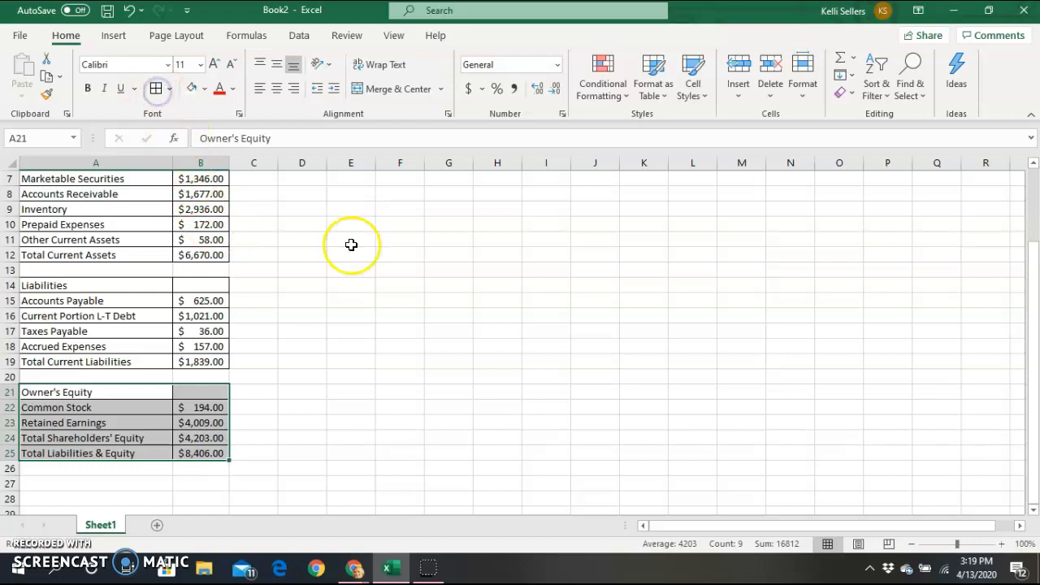
{"action": "left_click", "coordinate": [455, 342]}
{"action": "left_click_drag", "start_coordinate": [1030, 302], "coordinate": [1033, 228]}
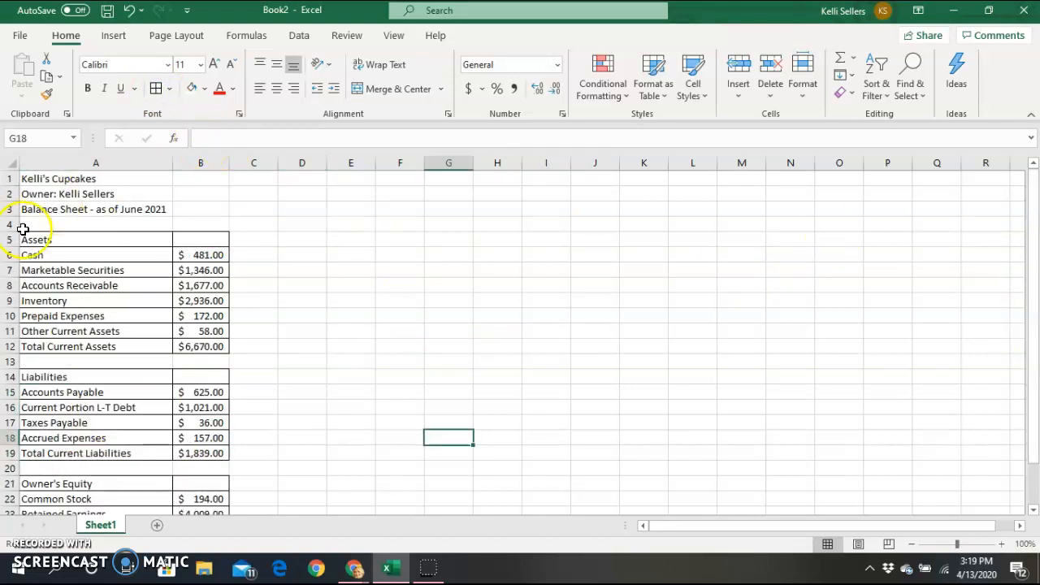
Fill the title block A1:B3 with light blue.
{"action": "left_click_drag", "start_coordinate": [49, 248], "coordinate": [47, 238]}
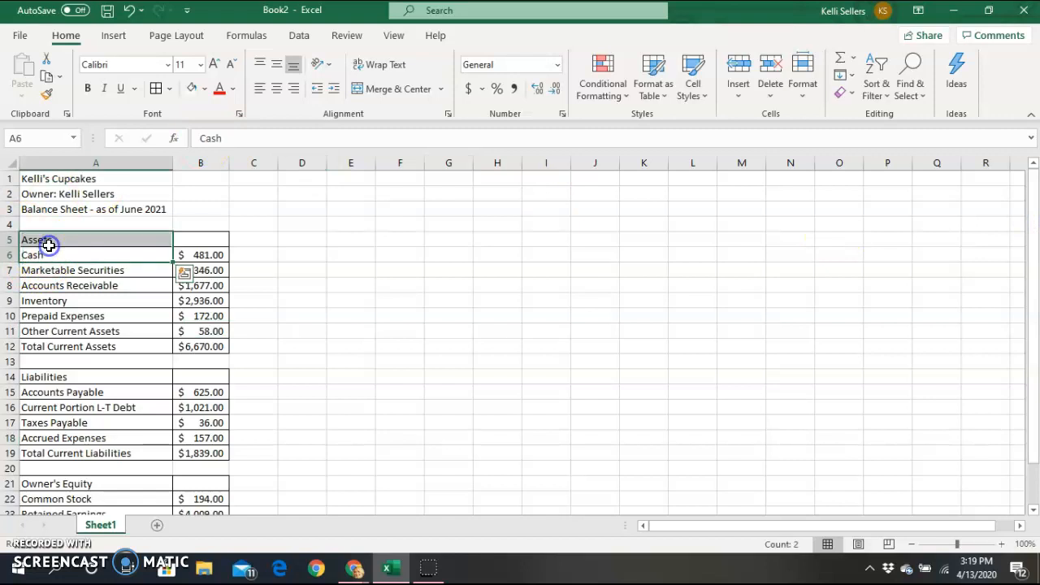
{"action": "left_click", "coordinate": [110, 271]}
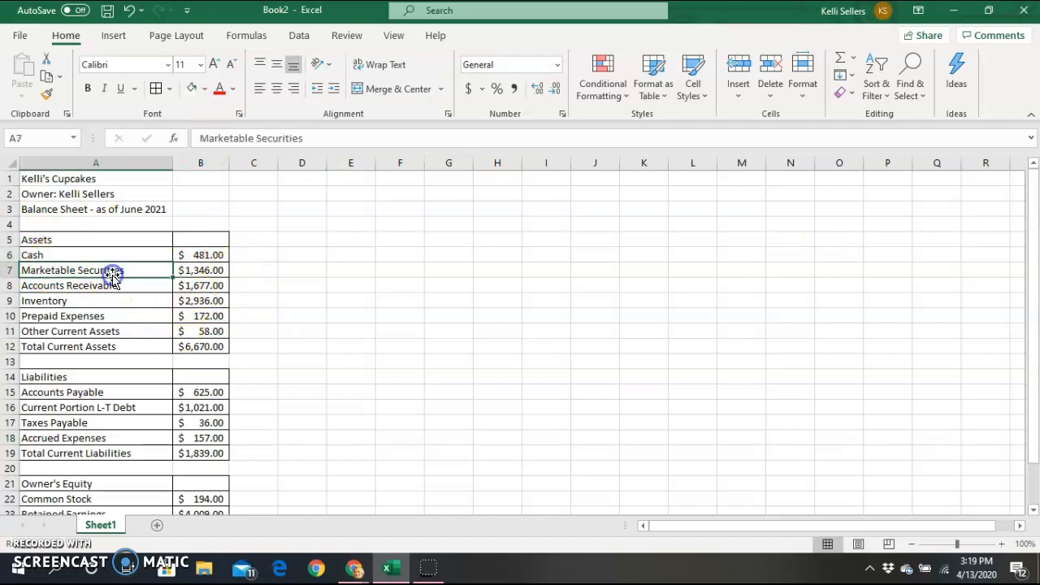
{"action": "left_click", "coordinate": [66, 240]}
{"action": "left_click", "coordinate": [41, 177]}
{"action": "left_click_drag", "start_coordinate": [41, 178], "coordinate": [176, 210]}
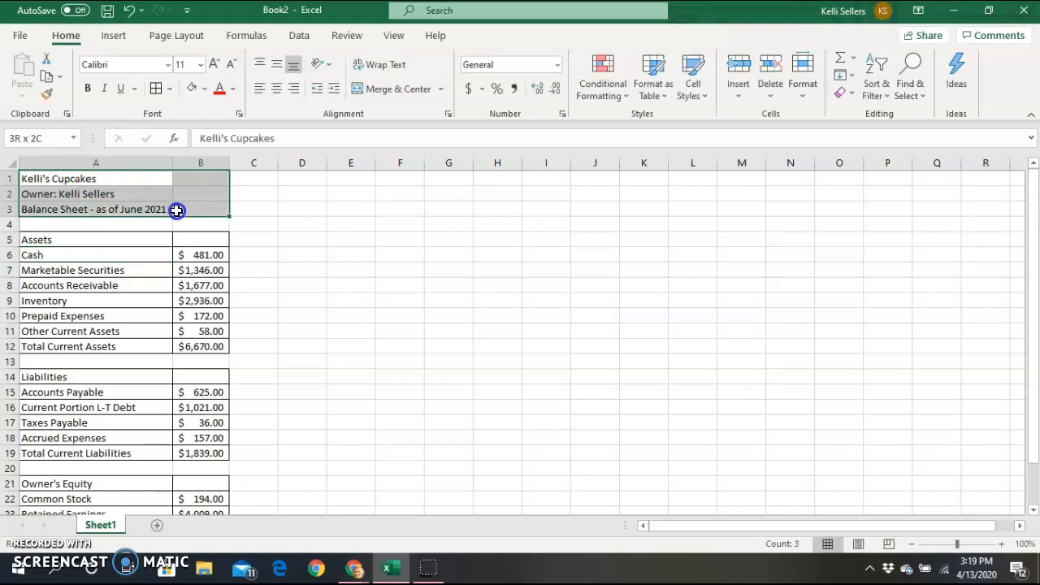
{"action": "left_click", "coordinate": [233, 89]}
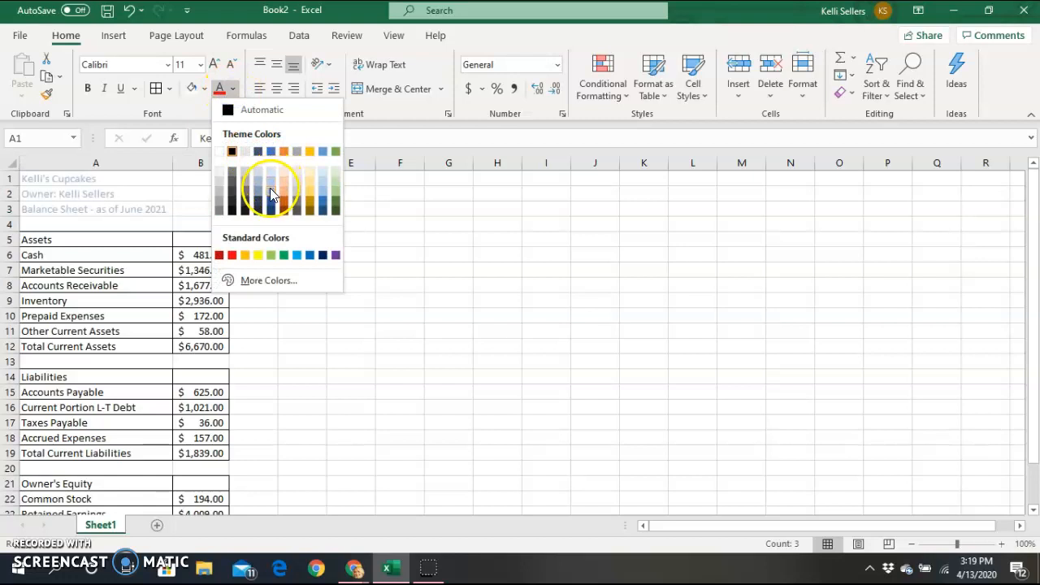
{"action": "left_click", "coordinate": [204, 88]}
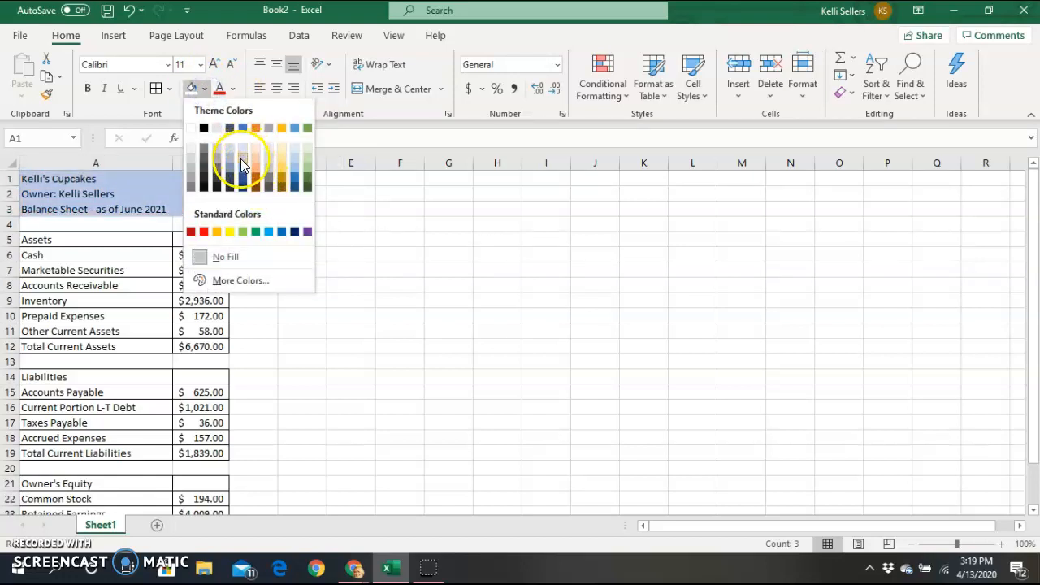
{"action": "left_click", "coordinate": [242, 156]}
Shade the Assets, Liabilities and Owner's Equity header rows the same light blue.
{"action": "left_click_drag", "start_coordinate": [127, 238], "coordinate": [185, 242]}
{"action": "left_click", "coordinate": [190, 91]}
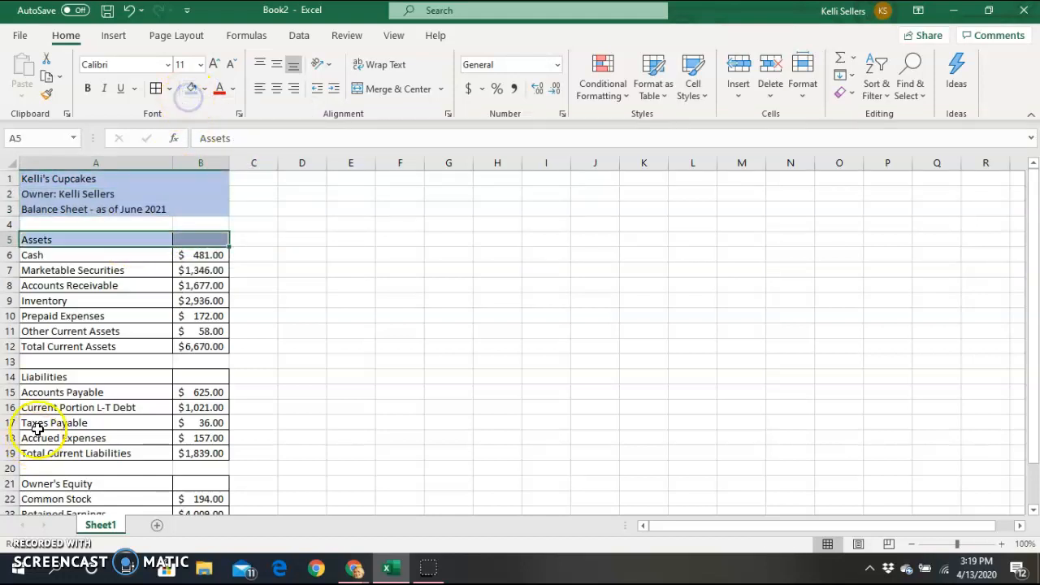
{"action": "left_click", "coordinate": [75, 377]}
{"action": "left_click_drag", "start_coordinate": [75, 376], "coordinate": [175, 378]}
{"action": "left_click", "coordinate": [190, 90]}
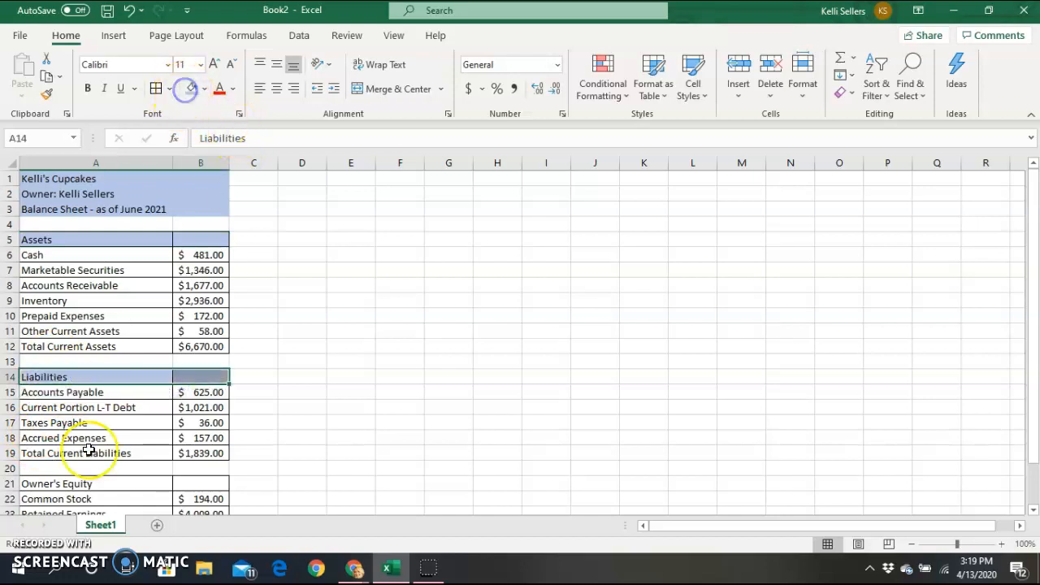
{"action": "left_click", "coordinate": [101, 484]}
{"action": "left_click_drag", "start_coordinate": [169, 482], "coordinate": [189, 483]}
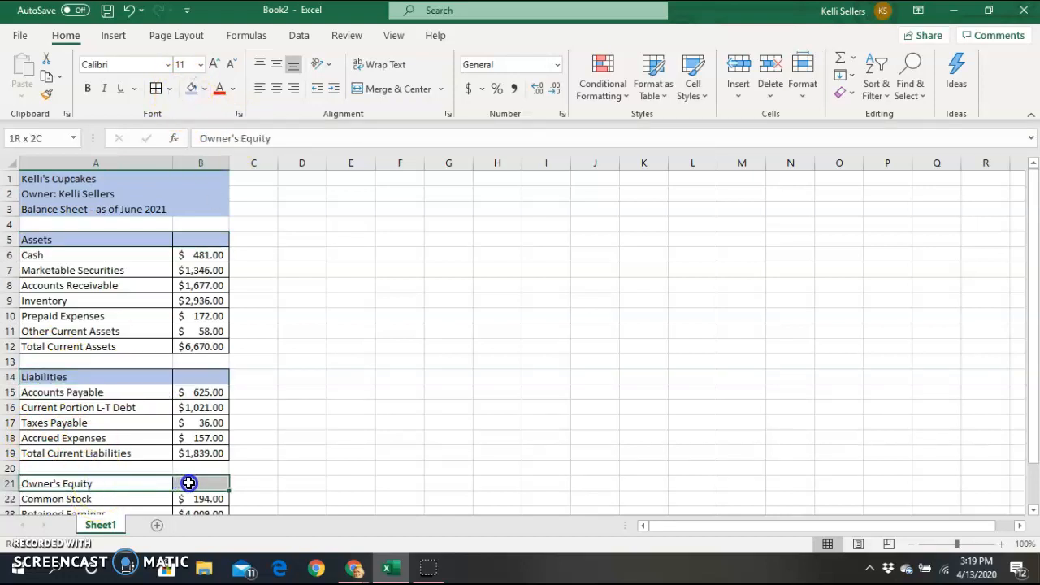
{"action": "left_click", "coordinate": [191, 90]}
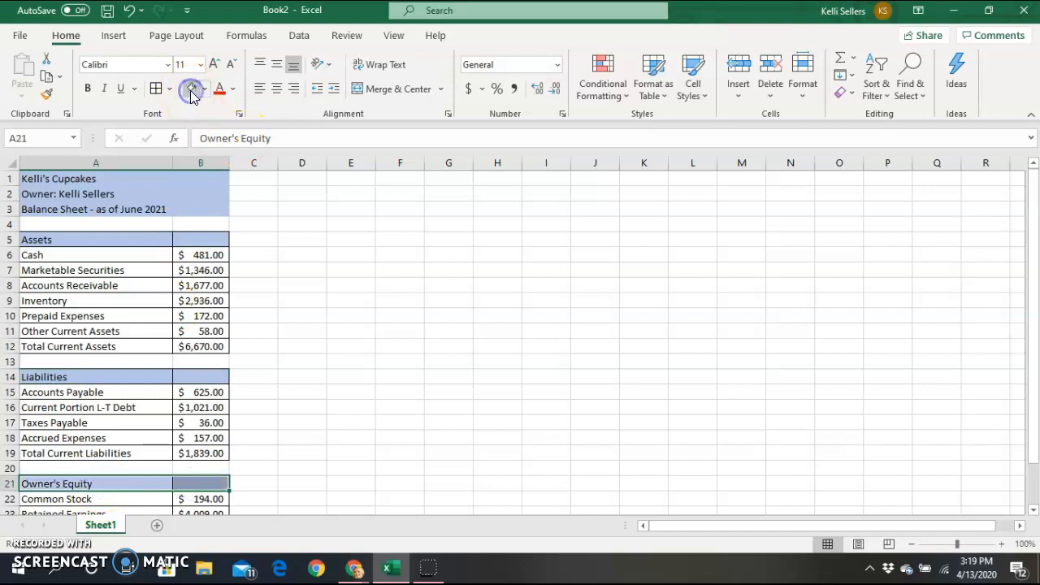
{"action": "left_click", "coordinate": [310, 349]}
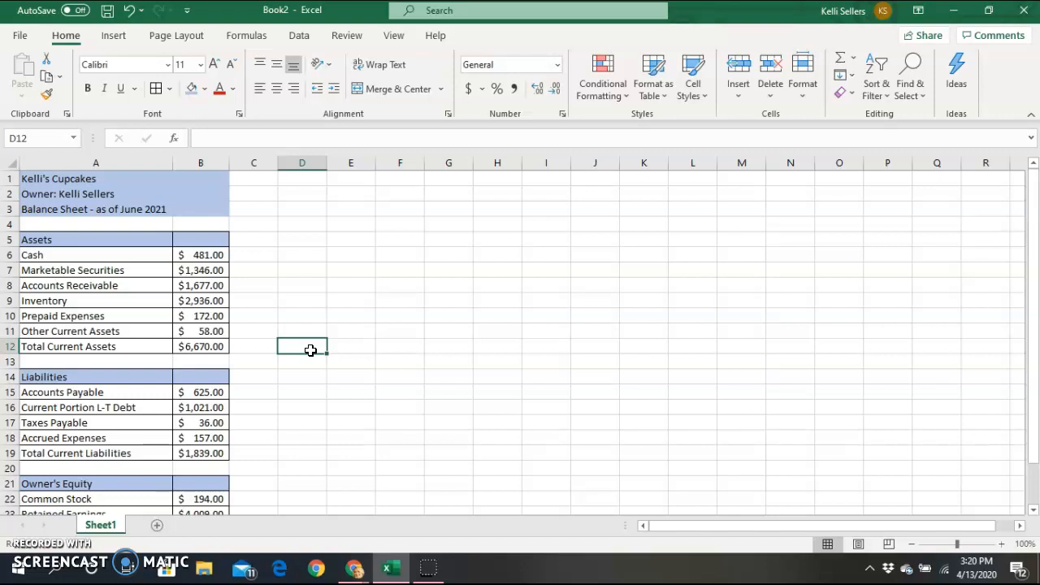
Insert a 2-D clustered column chart of the Assets data in A5:B11.
{"action": "left_click_drag", "start_coordinate": [1034, 219], "coordinate": [1036, 264]}
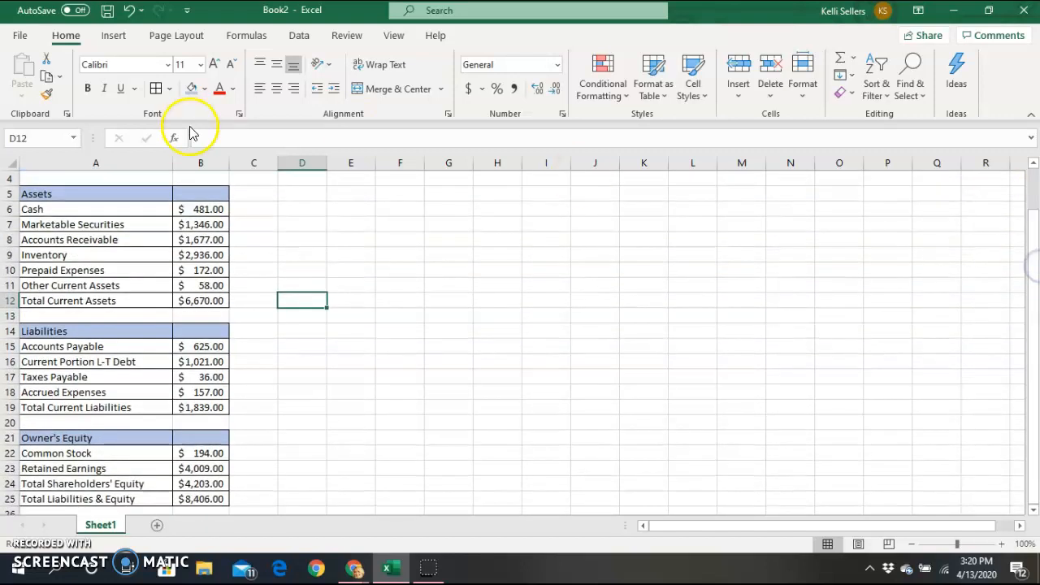
{"action": "left_click", "coordinate": [131, 195]}
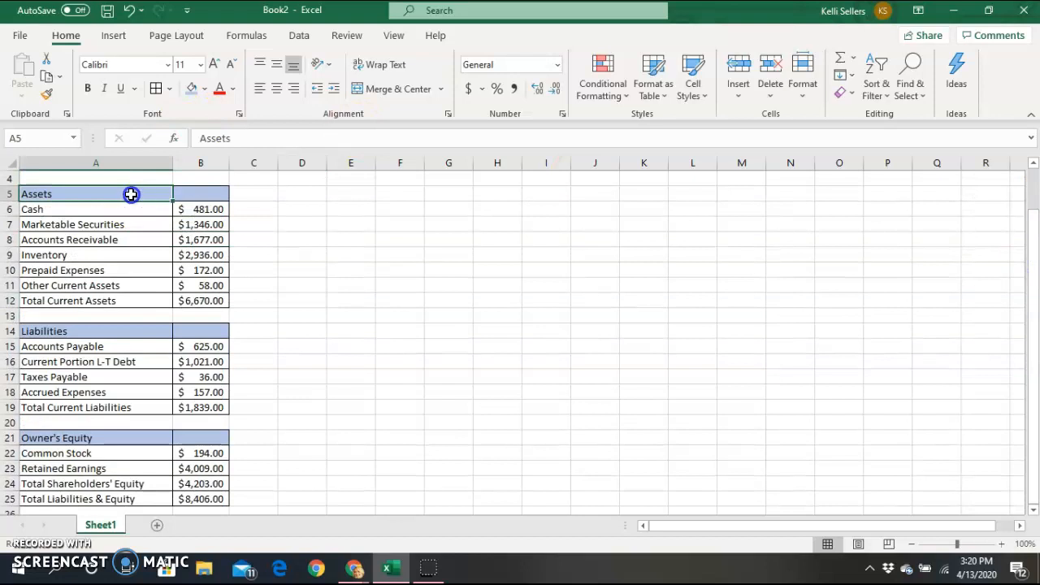
{"action": "left_click_drag", "start_coordinate": [131, 195], "coordinate": [183, 281]}
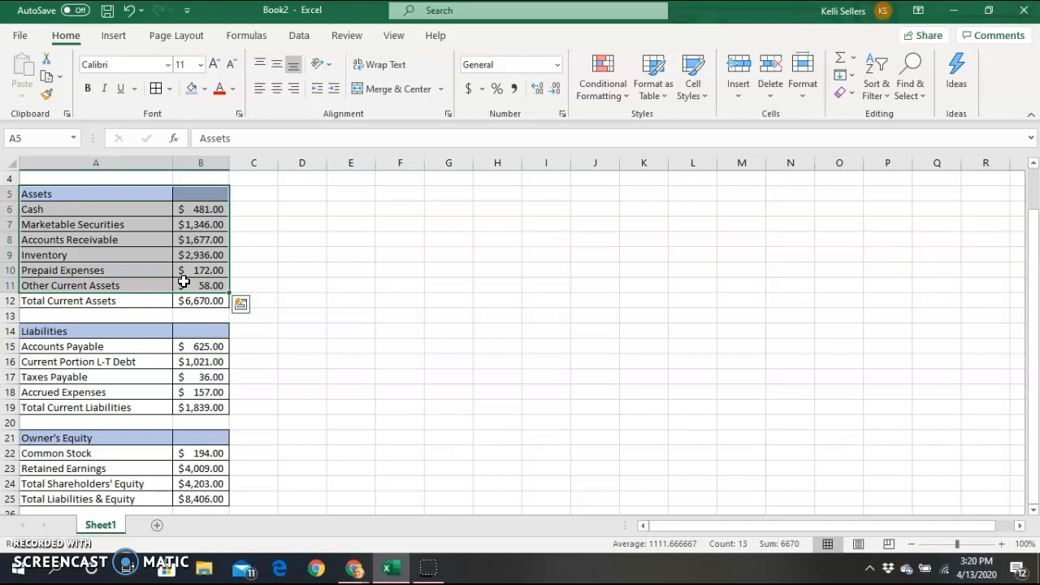
{"action": "left_click", "coordinate": [119, 36]}
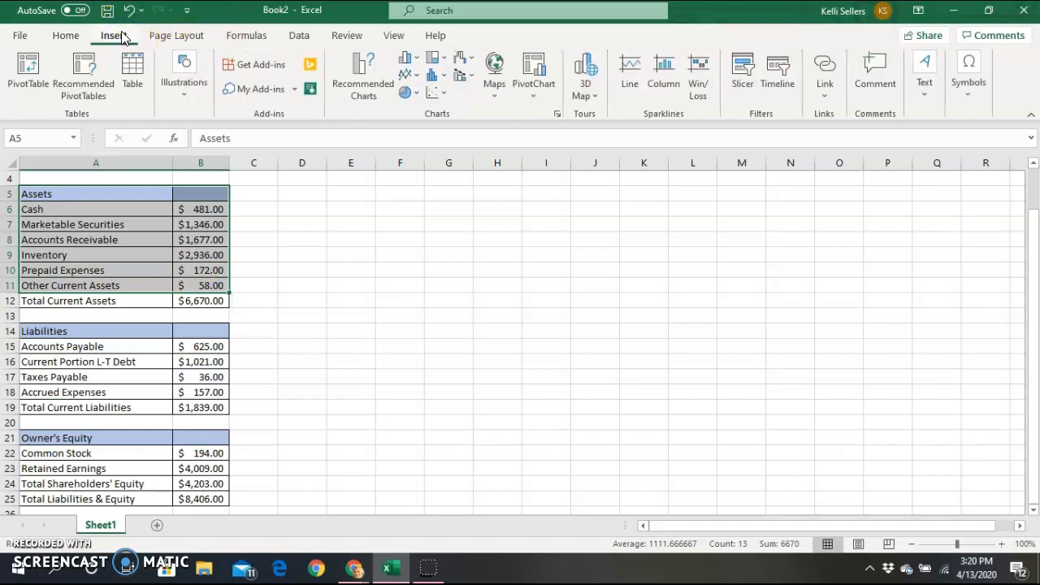
{"action": "left_click", "coordinate": [410, 58]}
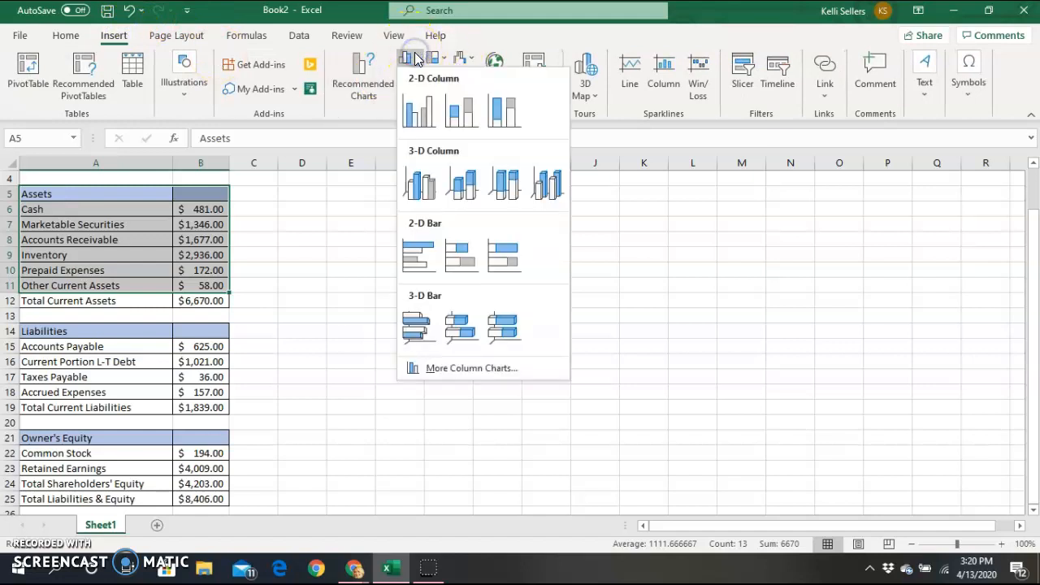
{"action": "left_click", "coordinate": [415, 114]}
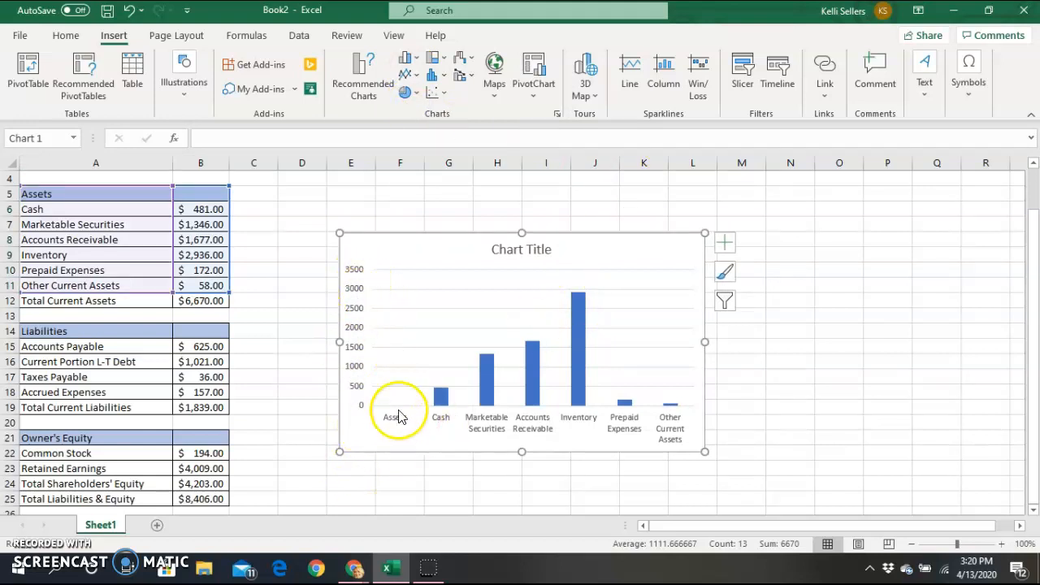
Apply Style 8, dark bars on a patterned background, to the Assets chart.
{"action": "left_click", "coordinate": [530, 249]}
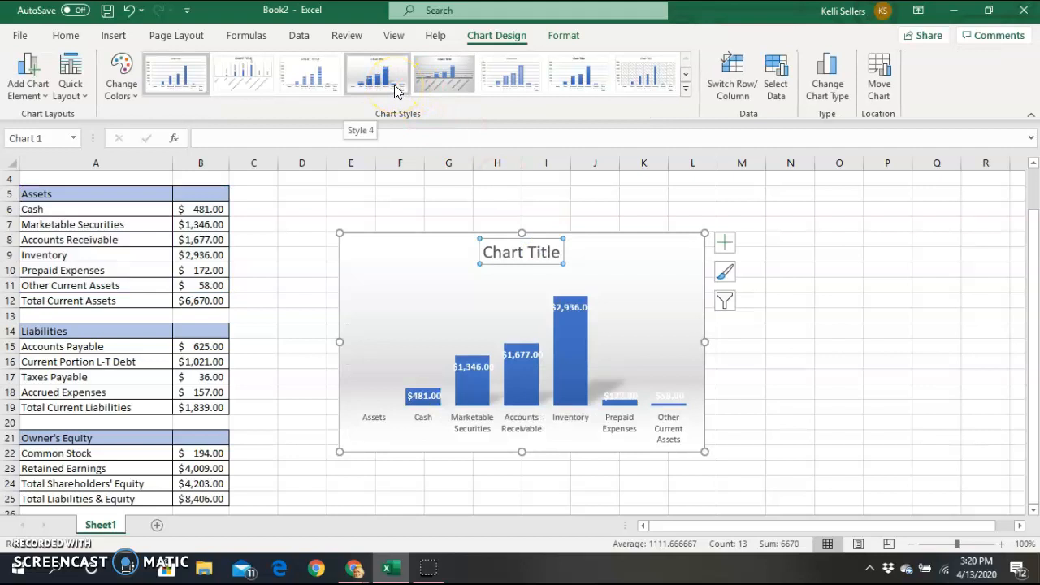
{"action": "left_click", "coordinate": [494, 72]}
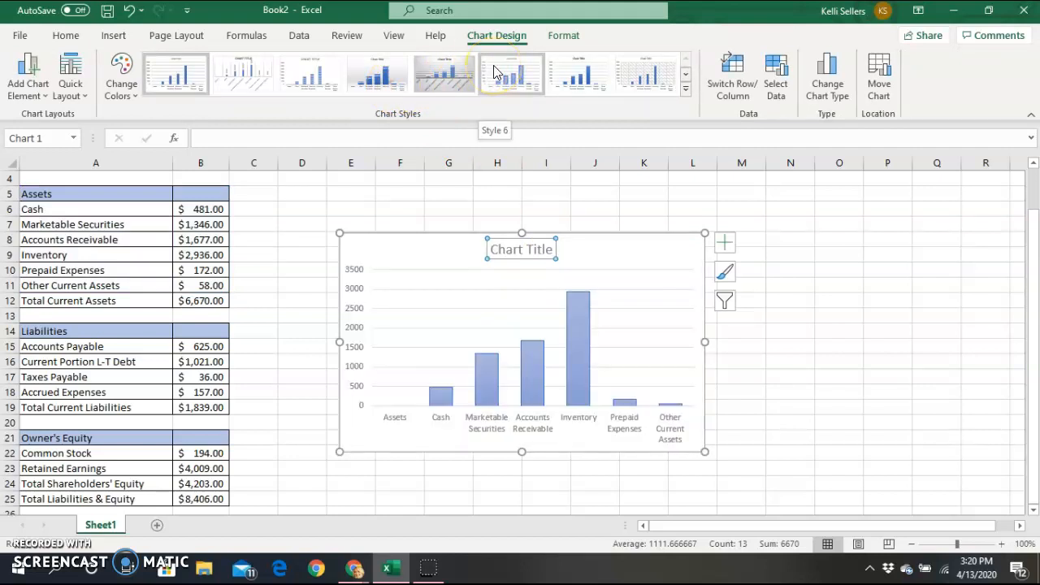
{"action": "left_click", "coordinate": [639, 75]}
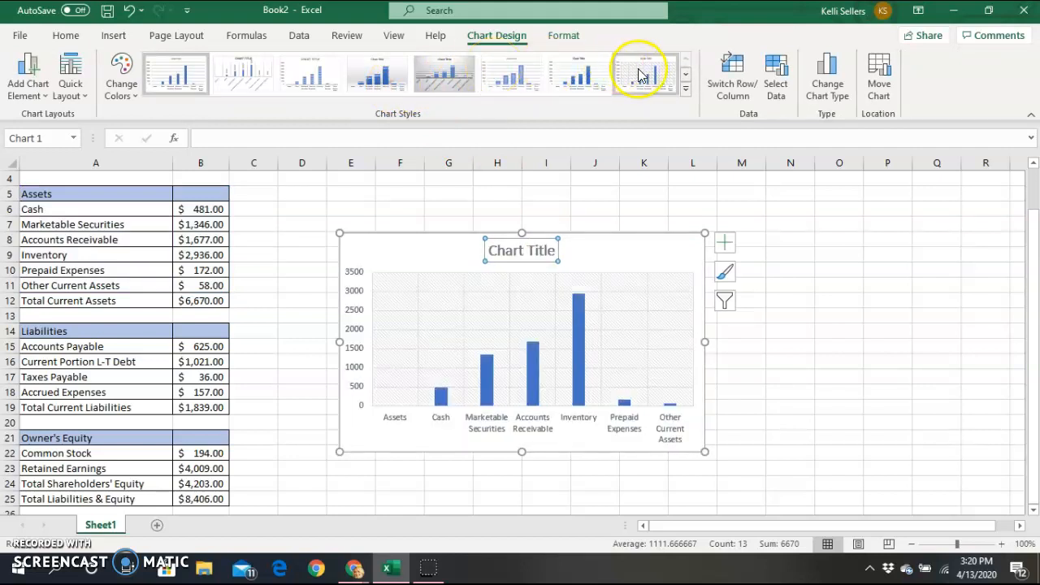
Replace the placeholder chart title with 'Assets'.
{"action": "left_click", "coordinate": [534, 250]}
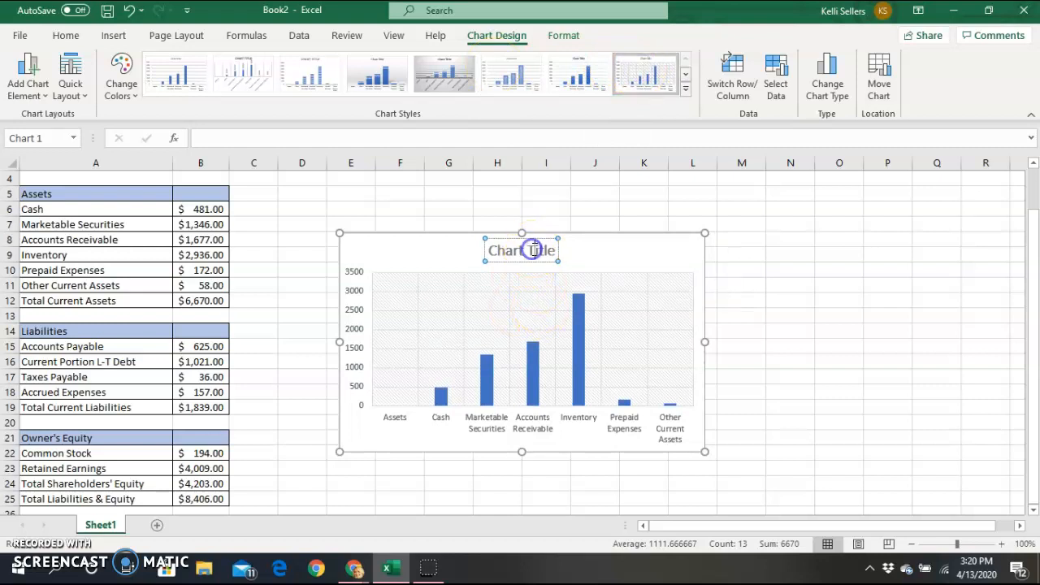
{"action": "left_click_drag", "start_coordinate": [556, 250], "coordinate": [509, 249]}
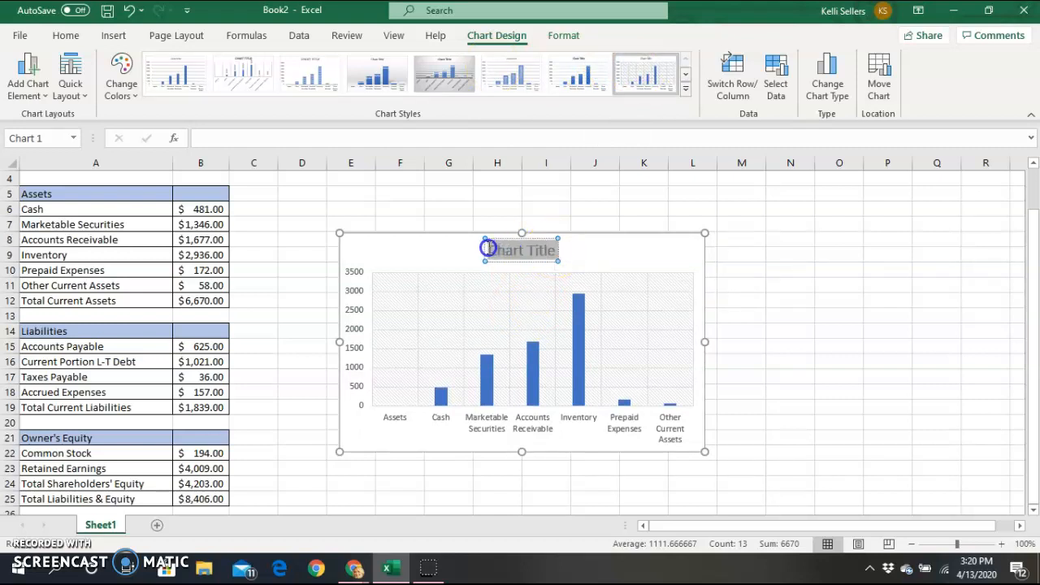
{"action": "type", "text": "Assets"}
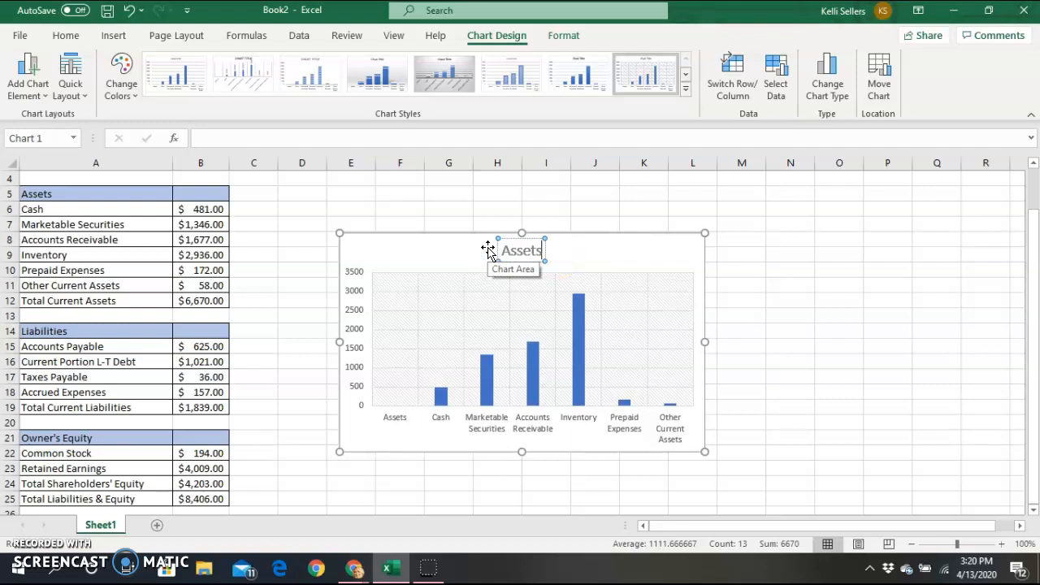
{"action": "left_click", "coordinate": [355, 378]}
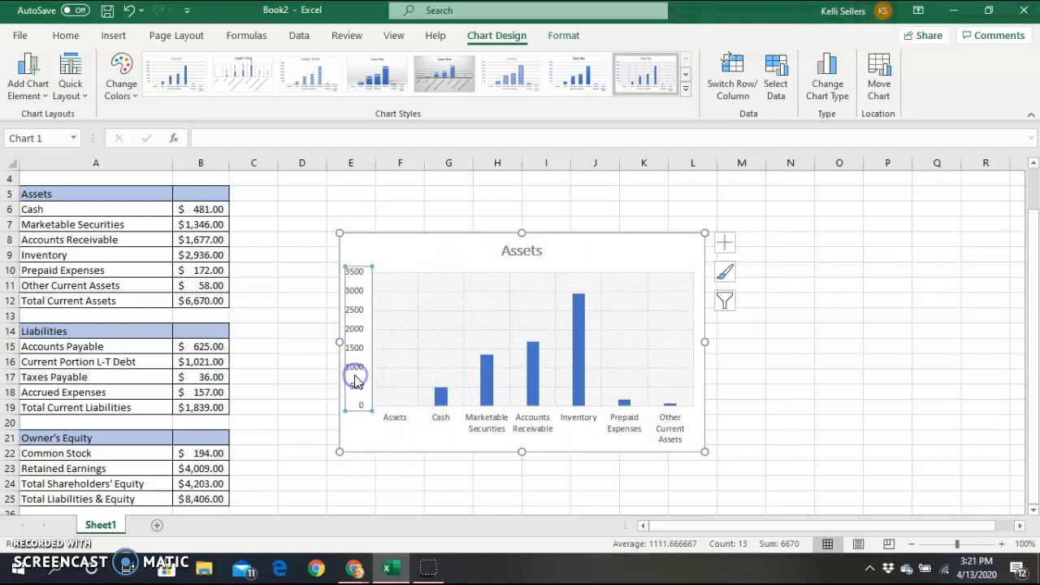
Turn on axis titles and label the vertical axis 'Money'.
{"action": "left_click", "coordinate": [724, 242]}
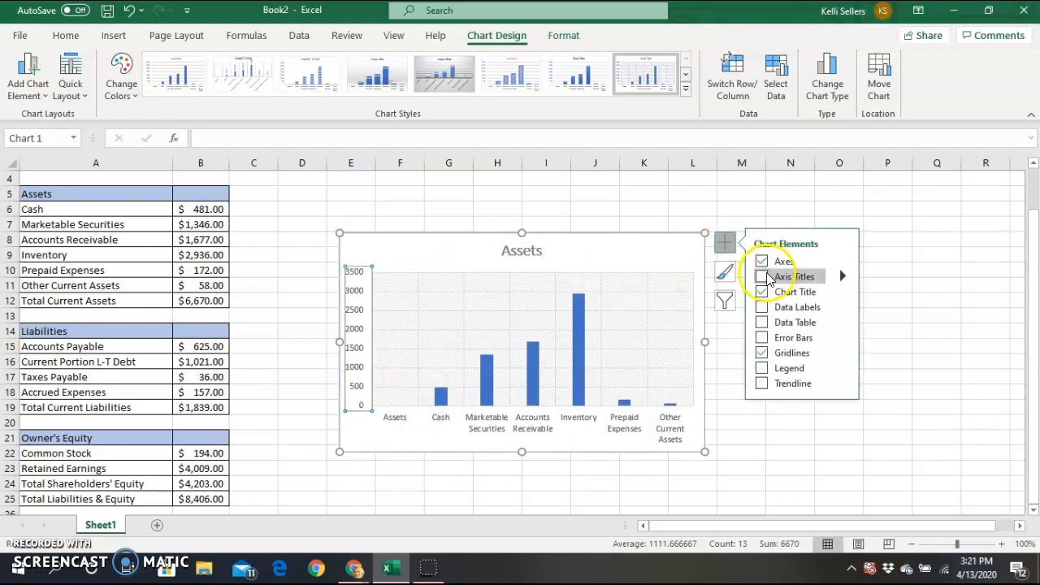
{"action": "left_click", "coordinate": [761, 276]}
{"action": "left_click", "coordinate": [358, 315]}
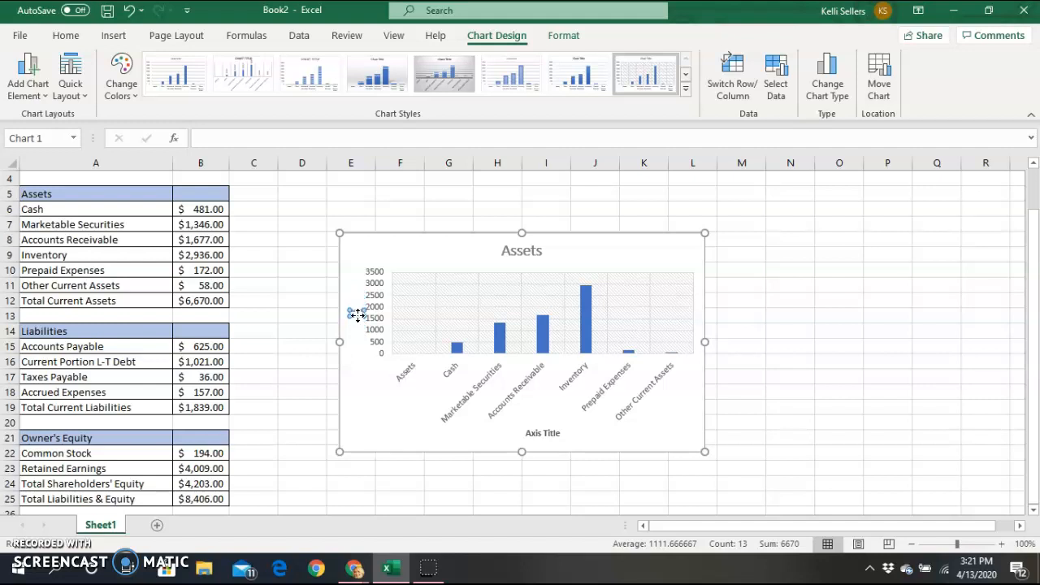
{"action": "left_click", "coordinate": [546, 433]}
Label the horizontal axis 'Category' and move the chart up beside the Assets table.
{"action": "left_click_drag", "start_coordinate": [561, 437], "coordinate": [524, 439]}
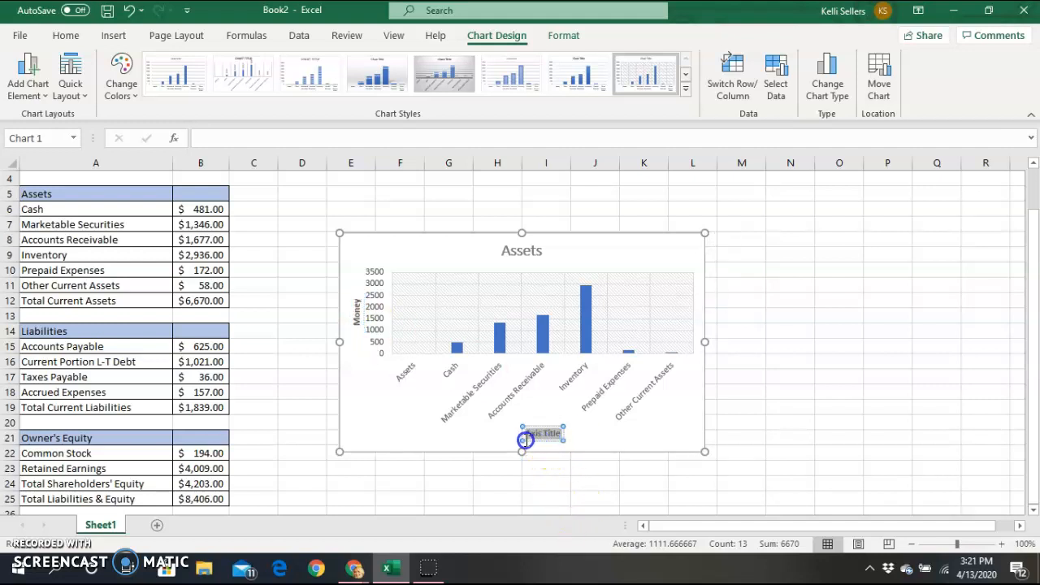
{"action": "type", "text": "Category"}
{"action": "left_click_drag", "start_coordinate": [569, 233], "coordinate": [482, 184]}
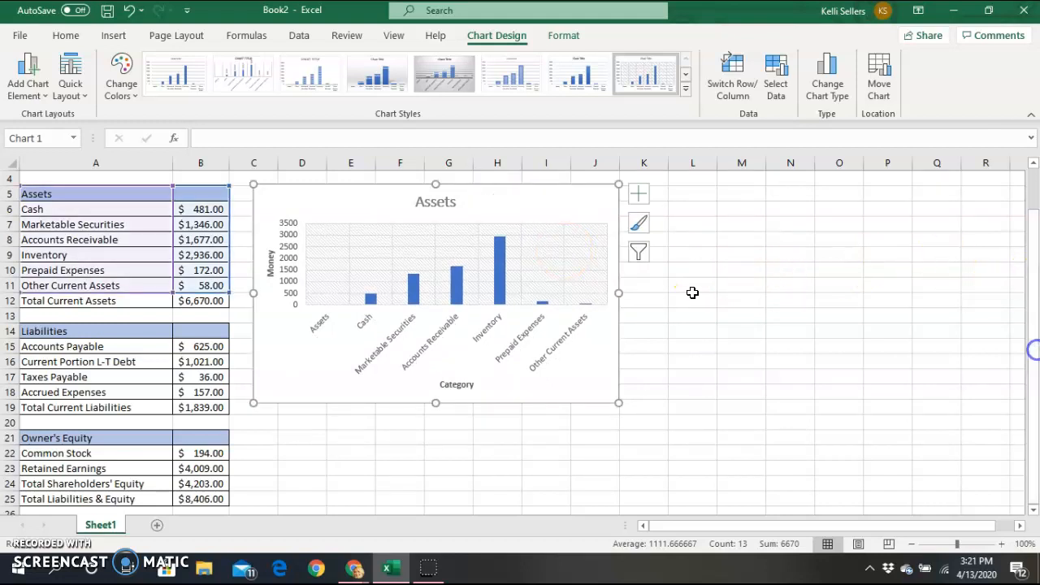
{"action": "left_click", "coordinate": [113, 342]}
Chart A14:B18 as a clustered bar chart and place it below the Assets chart.
{"action": "left_click", "coordinate": [100, 327]}
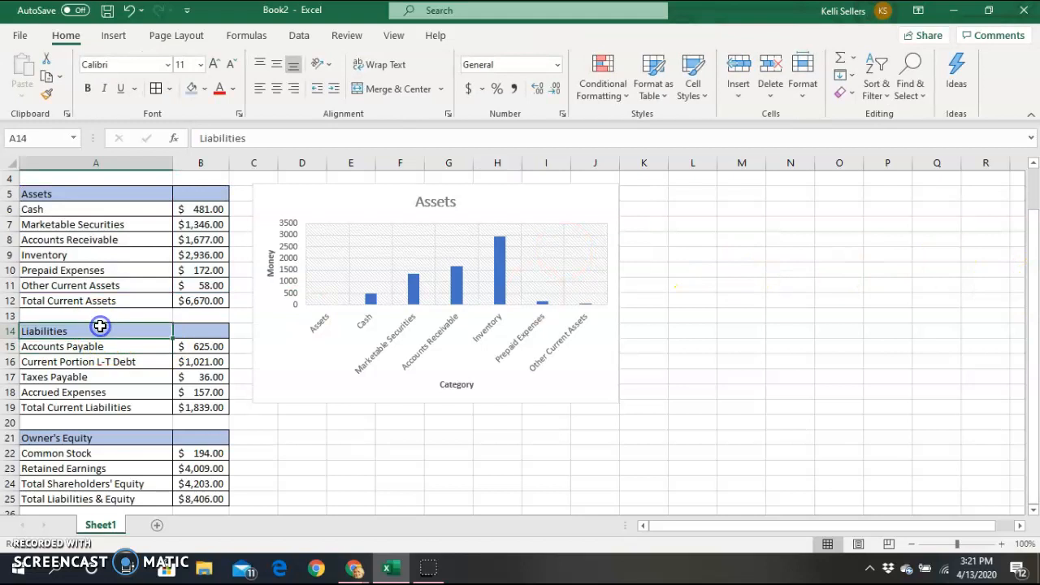
{"action": "left_click_drag", "start_coordinate": [106, 332], "coordinate": [183, 392]}
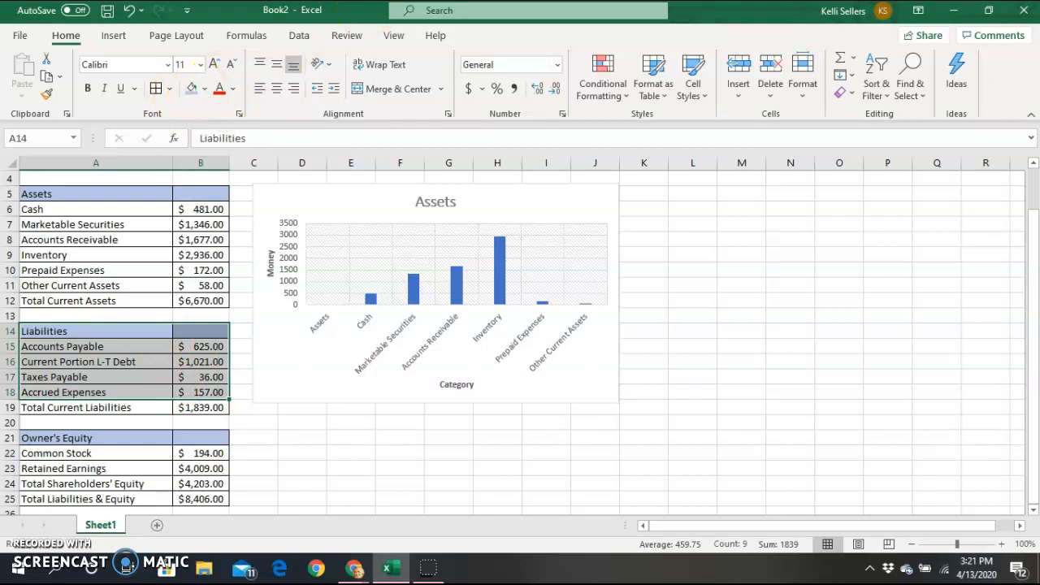
{"action": "left_click", "coordinate": [114, 34]}
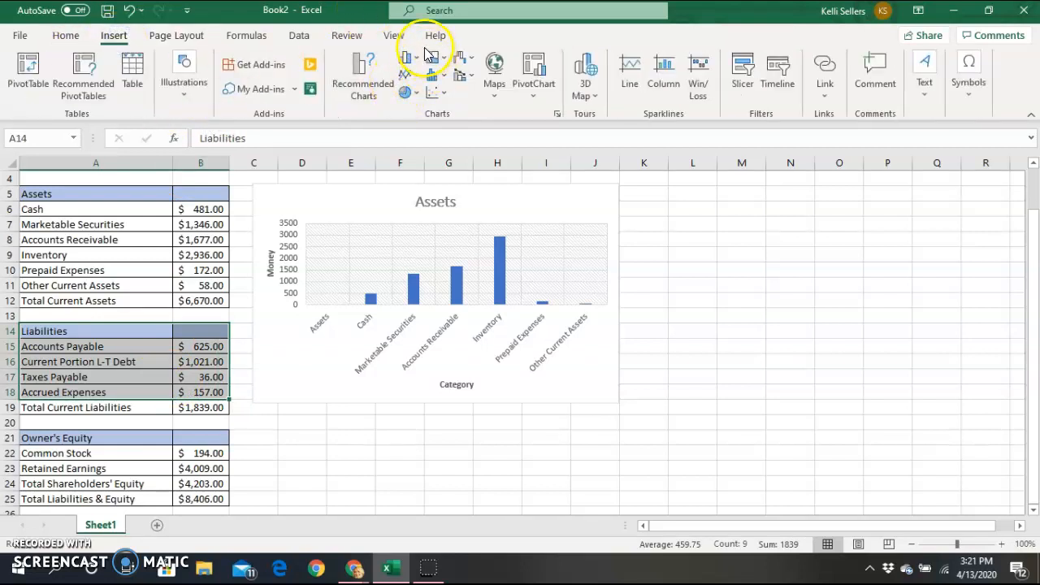
{"action": "left_click", "coordinate": [406, 58]}
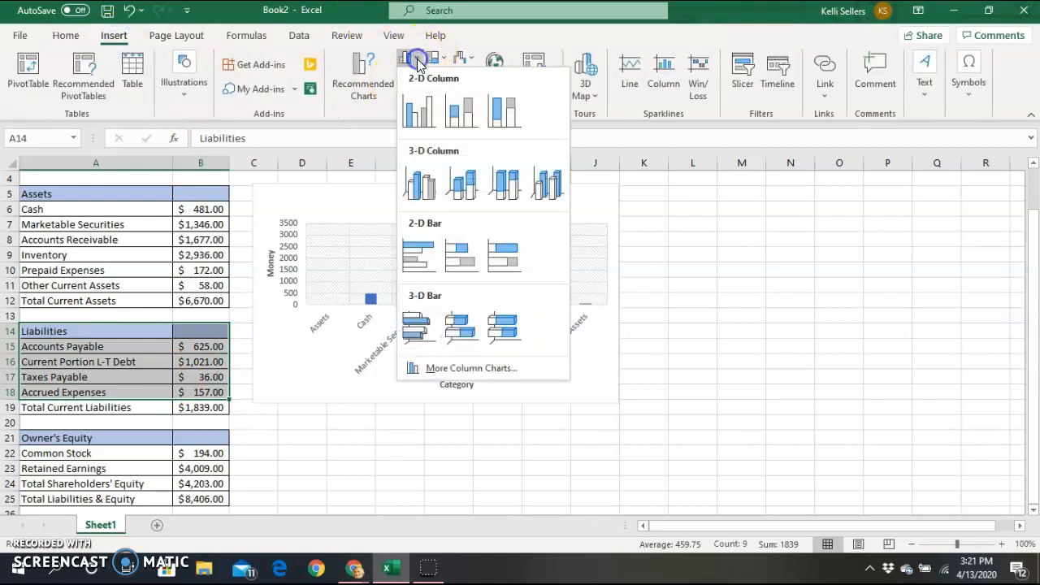
{"action": "left_click", "coordinate": [415, 266]}
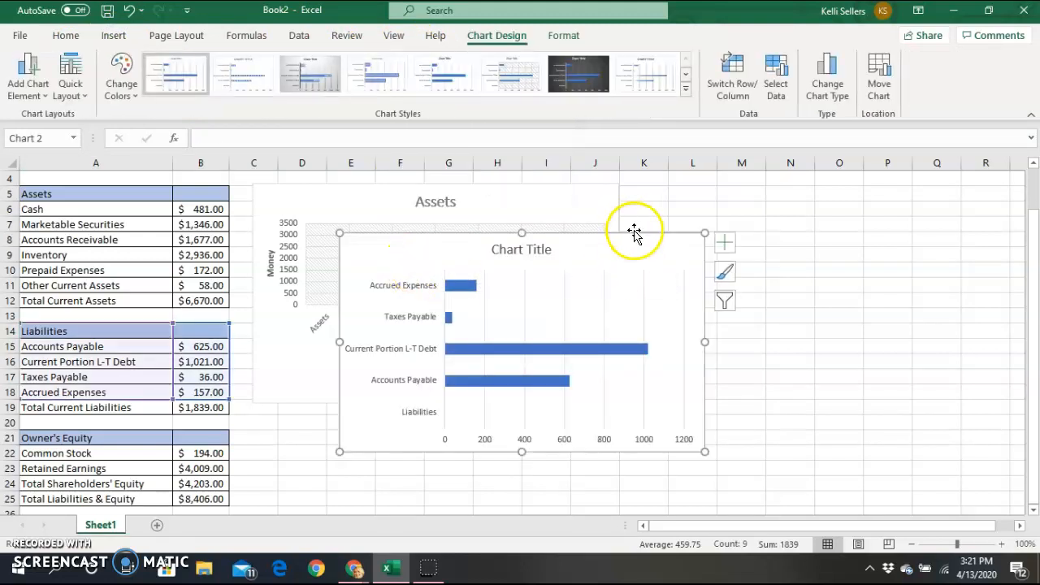
{"action": "left_click_drag", "start_coordinate": [634, 231], "coordinate": [244, 421]}
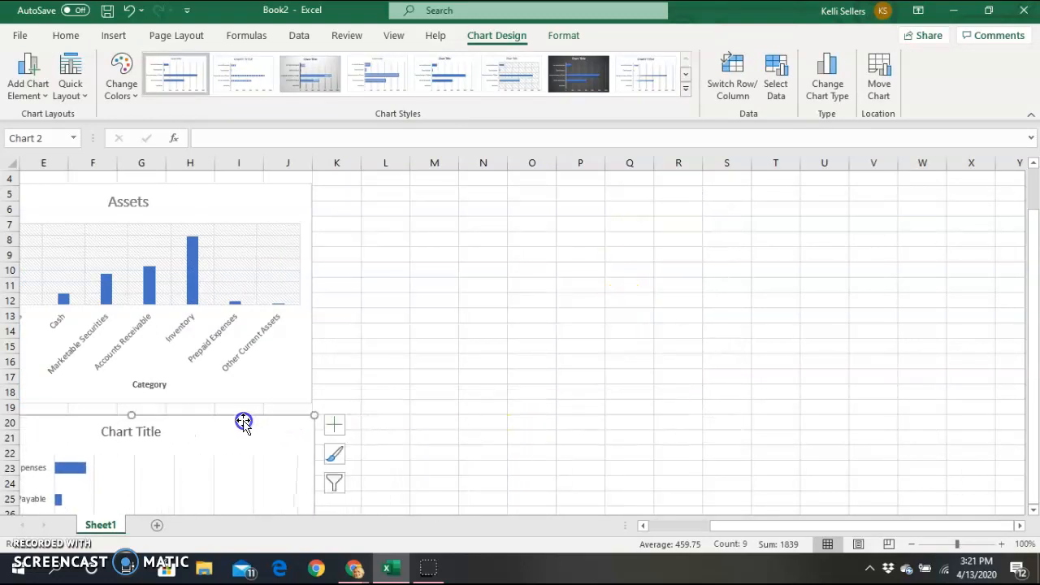
Replace the bar chart's placeholder title with 'Liabilities' and turn on its axis titles.
{"action": "left_click_drag", "start_coordinate": [737, 530], "coordinate": [673, 543]}
{"action": "left_click_drag", "start_coordinate": [1035, 268], "coordinate": [1035, 399]}
{"action": "left_click", "coordinate": [427, 262]}
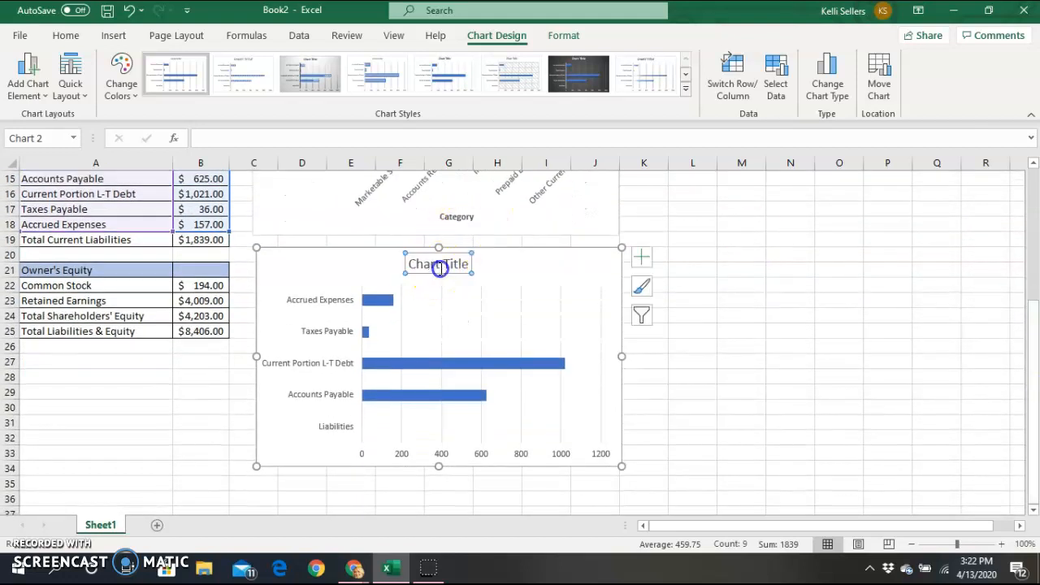
{"action": "left_click", "coordinate": [464, 265]}
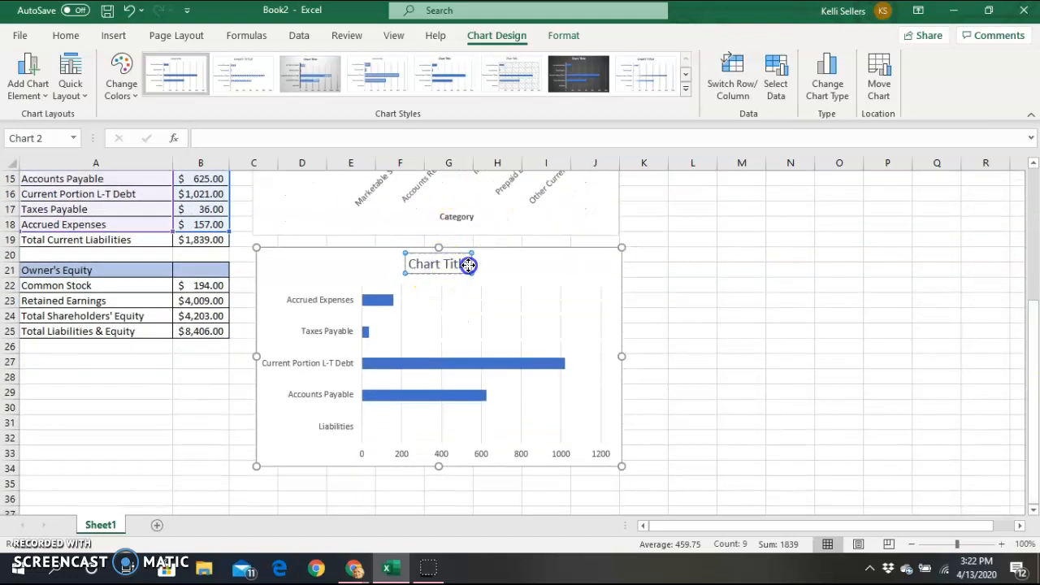
{"action": "left_click", "coordinate": [466, 264]}
{"action": "key", "text": "BackSpace"}
{"action": "key", "text": "BackSpace"}
{"action": "key", "text": "BackSpace"}
{"action": "key", "text": "BackSpace"}
{"action": "key", "text": "BackSpace"}
{"action": "key", "text": "BackSpace"}
{"action": "key", "text": "BackSpace"}
{"action": "key", "text": "BackSpace"}
{"action": "key", "text": "BackSpace"}
{"action": "key", "text": "BackSpace"}
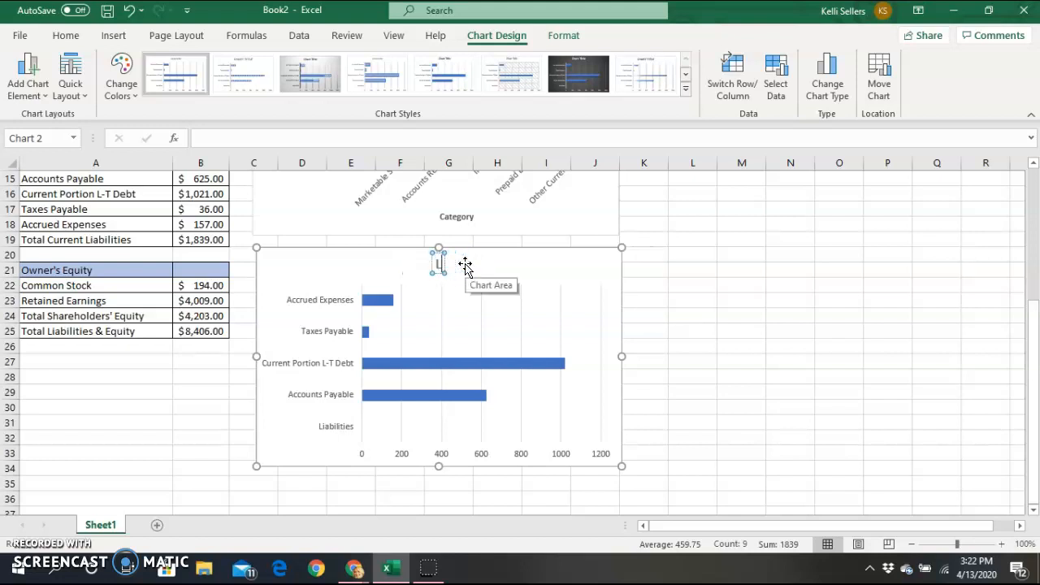
{"action": "type", "text": "Liabilities"}
{"action": "left_click", "coordinate": [301, 378]}
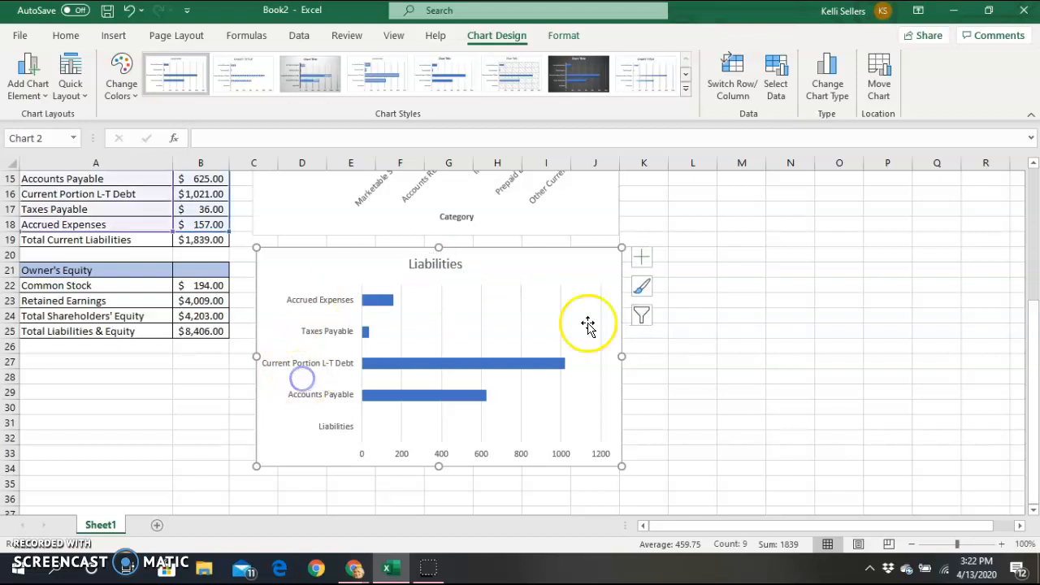
{"action": "left_click", "coordinate": [641, 258]}
{"action": "left_click", "coordinate": [677, 292]}
Label the Liabilities chart's vertical axis 'Category'.
{"action": "left_click", "coordinate": [274, 355]}
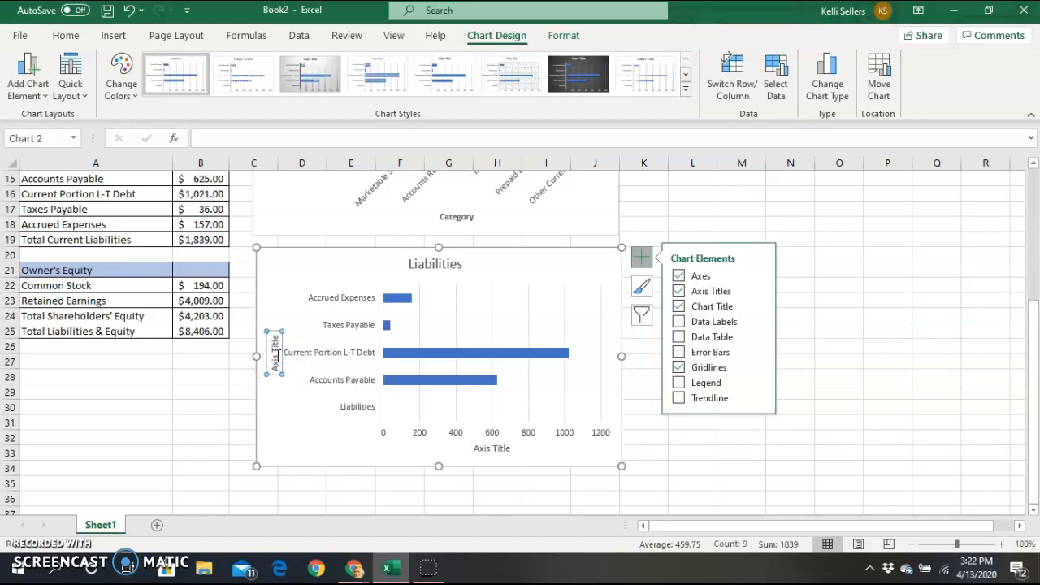
{"action": "left_click", "coordinate": [273, 348]}
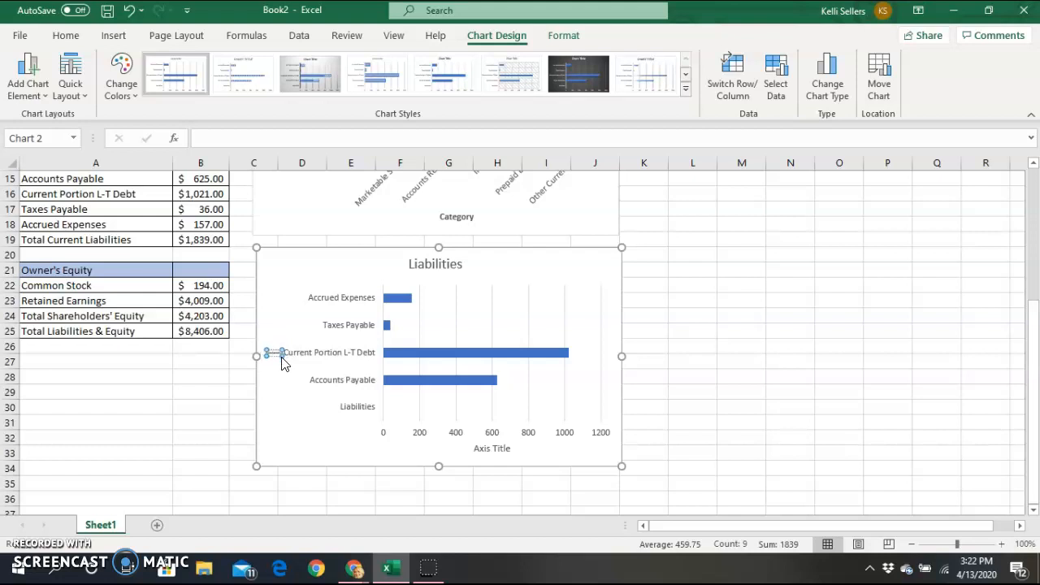
{"action": "type", "text": "Category"}
{"action": "left_click", "coordinate": [490, 456]}
Label the horizontal axis 'Dollars' and apply the dark chart style.
{"action": "left_click", "coordinate": [500, 448]}
{"action": "left_click", "coordinate": [509, 449]}
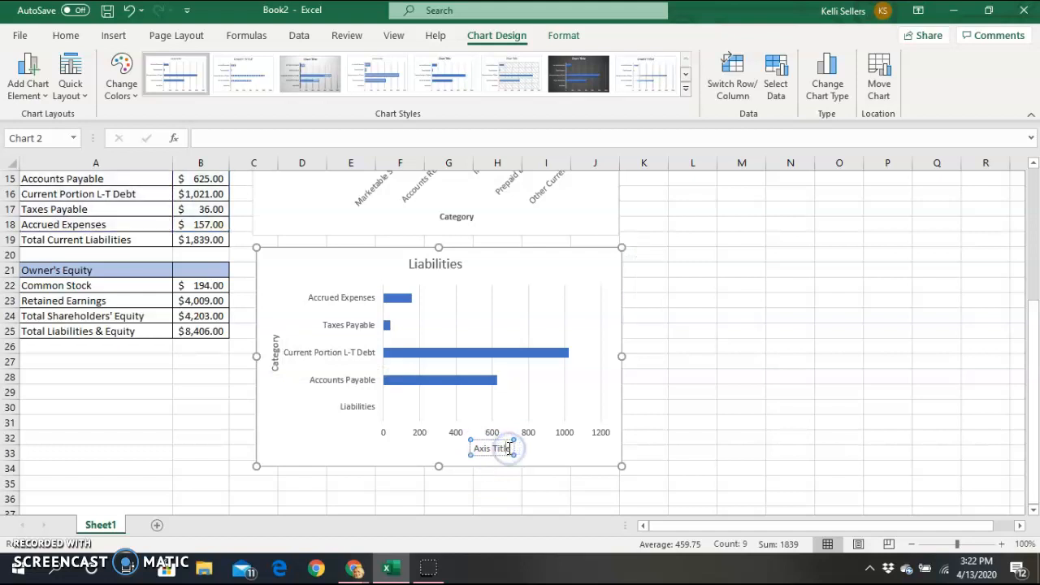
{"action": "key", "text": "BackSpace"}
{"action": "key", "text": "BackSpace"}
{"action": "key", "text": "BackSpace"}
{"action": "key", "text": "BackSpace"}
{"action": "key", "text": "BackSpace"}
{"action": "key", "text": "BackSpace"}
{"action": "key", "text": "BackSpace"}
{"action": "key", "text": "BackSpace"}
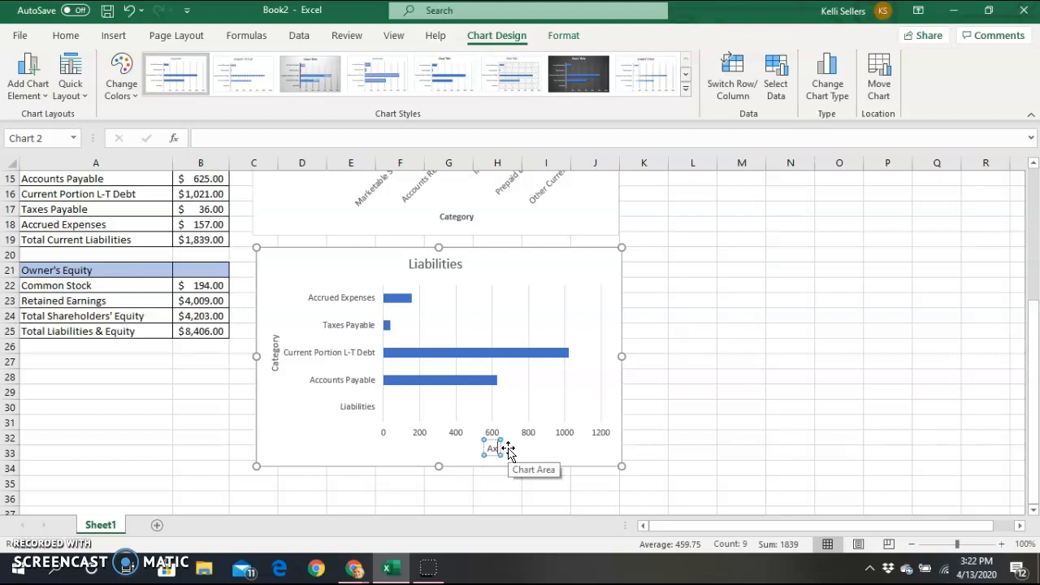
{"action": "type", "text": "Dollars"}
{"action": "left_click", "coordinate": [575, 81]}
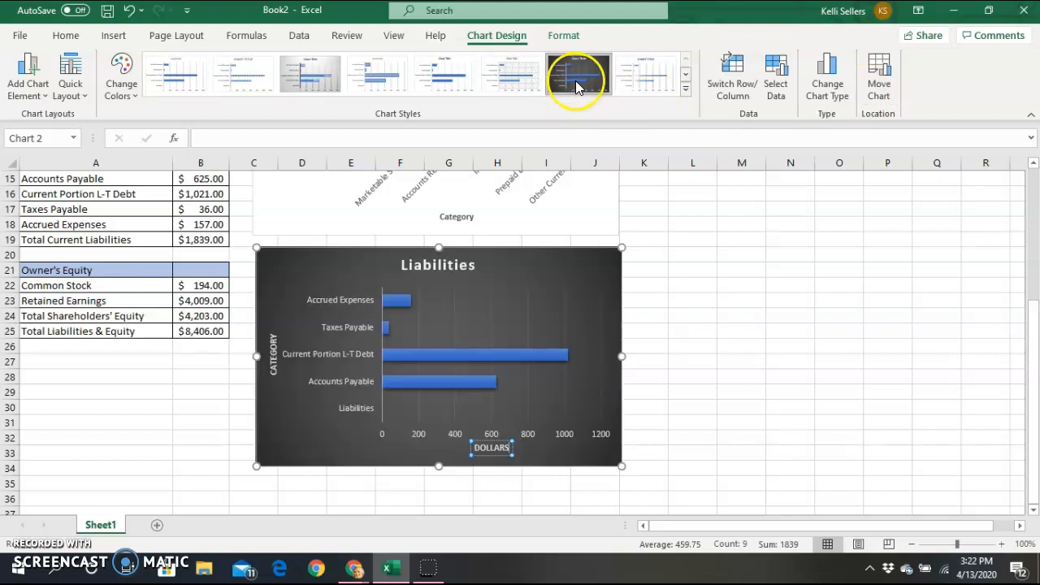
{"action": "left_click", "coordinate": [801, 316]}
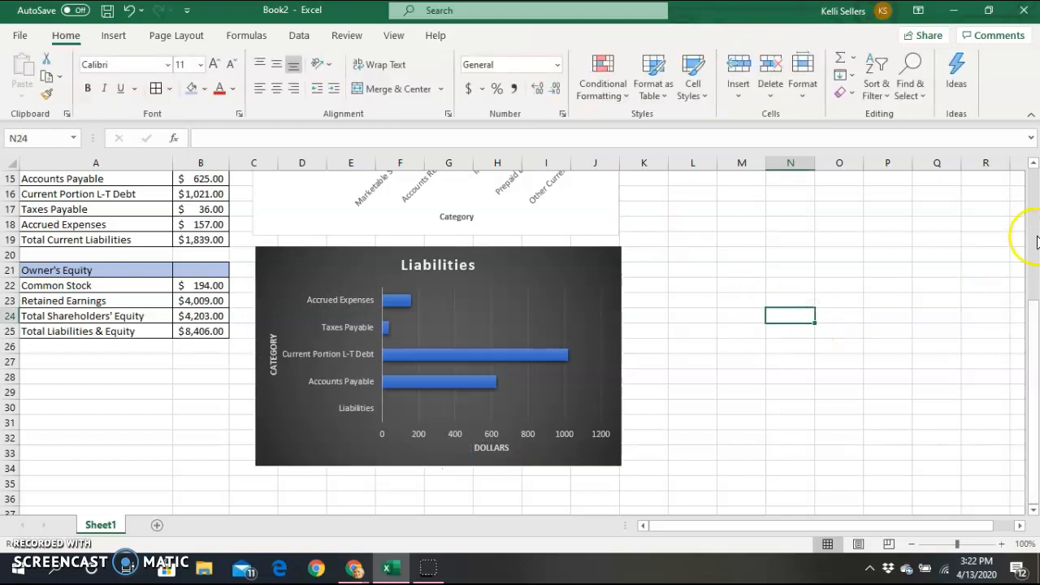
{"action": "left_click_drag", "start_coordinate": [1029, 303], "coordinate": [1030, 185]}
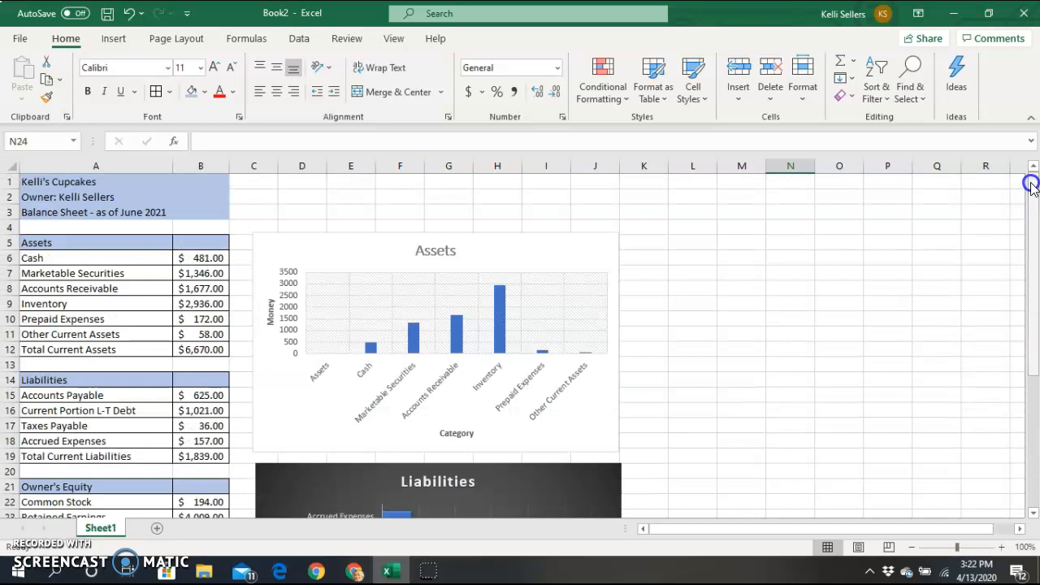
{"action": "left_click", "coordinate": [20, 41]}
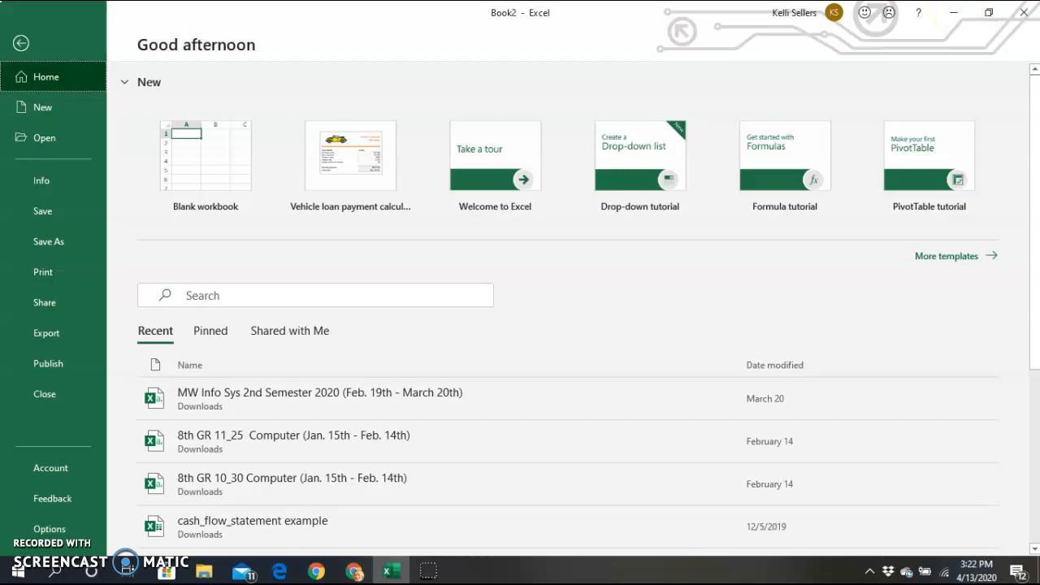
{"action": "left_click", "coordinate": [1025, 12]}
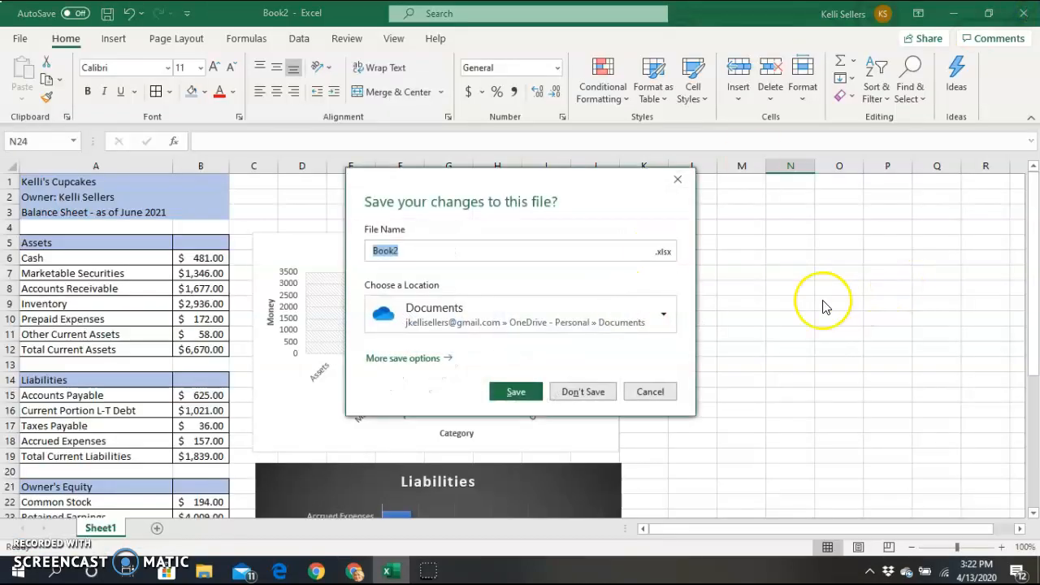
{"action": "left_click", "coordinate": [649, 392]}
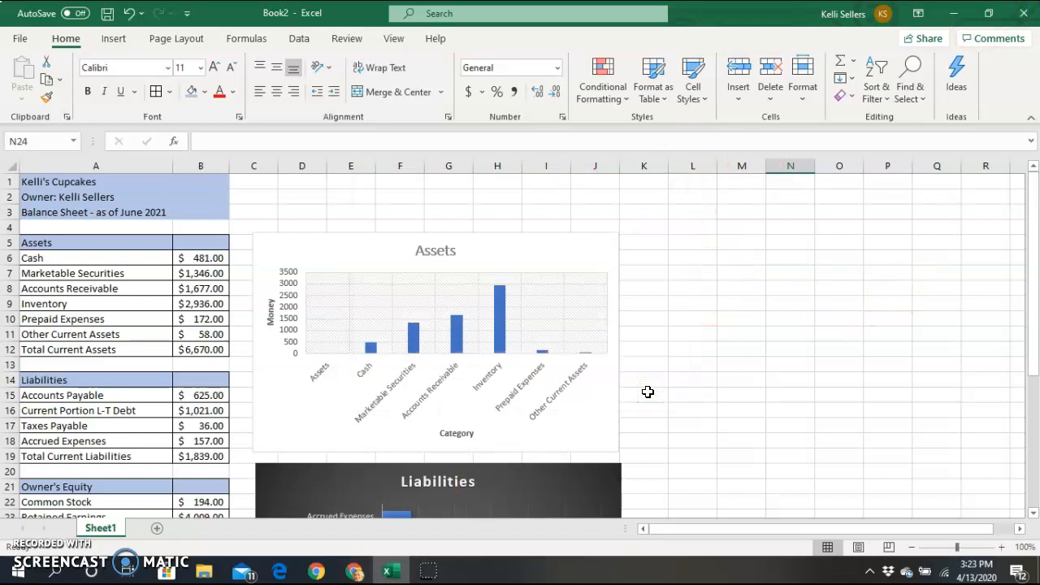